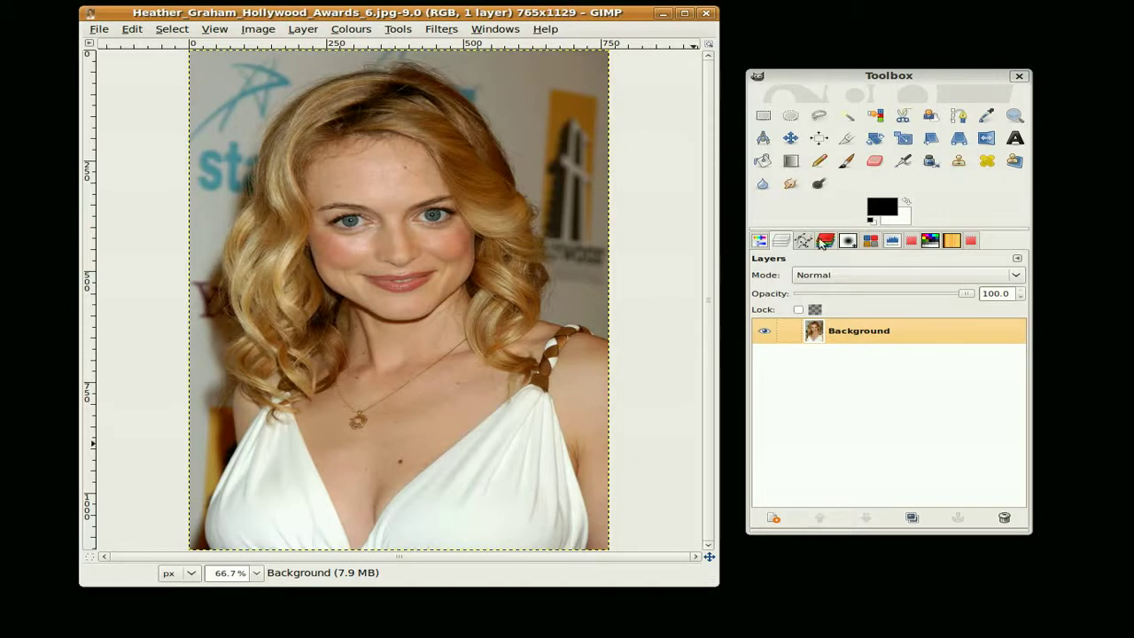
Step: Glance at the Channels list, return to Layers, and zoom in to 1100% on the eye
left_click(820, 243)
left_click(781, 241)
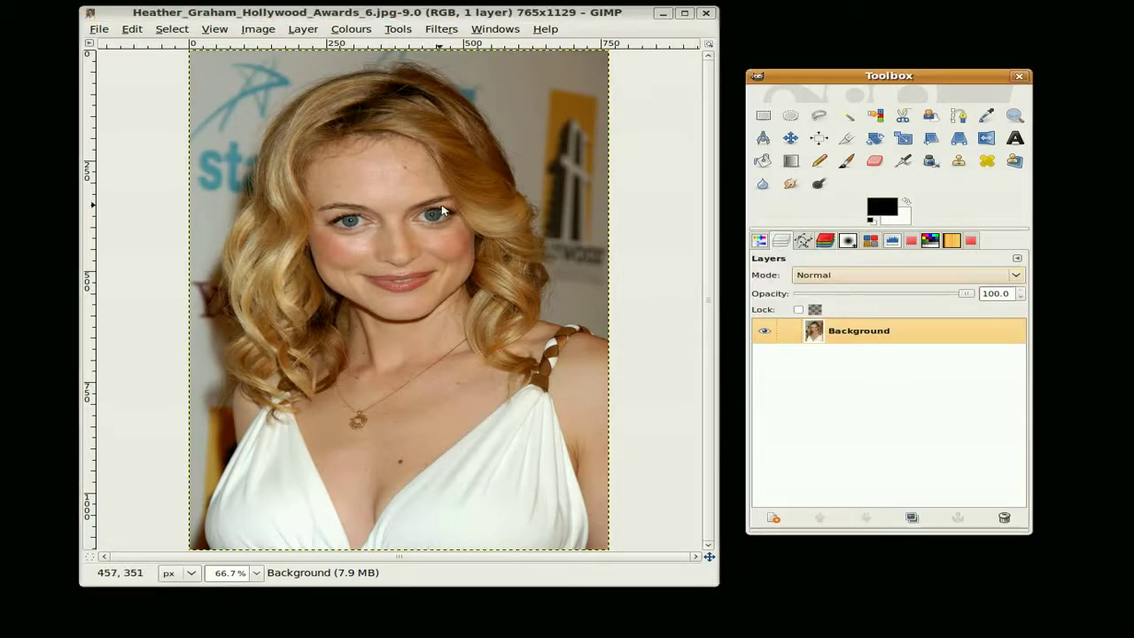
scroll(436, 205, "up", 4, "ctrl")
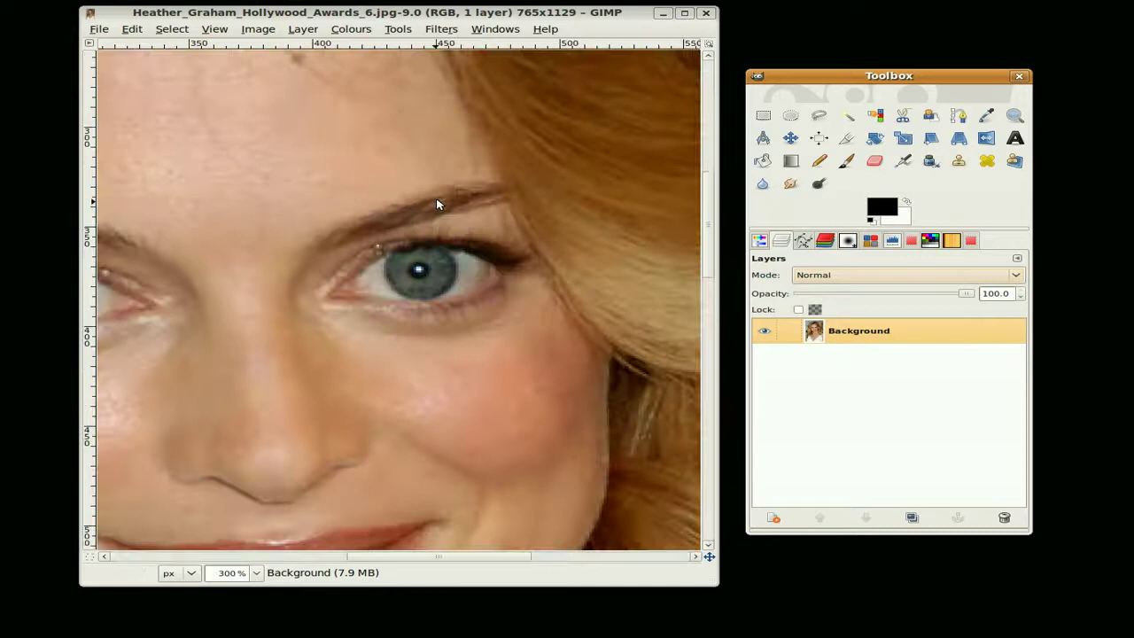
scroll(427, 289, "up", 4, "ctrl")
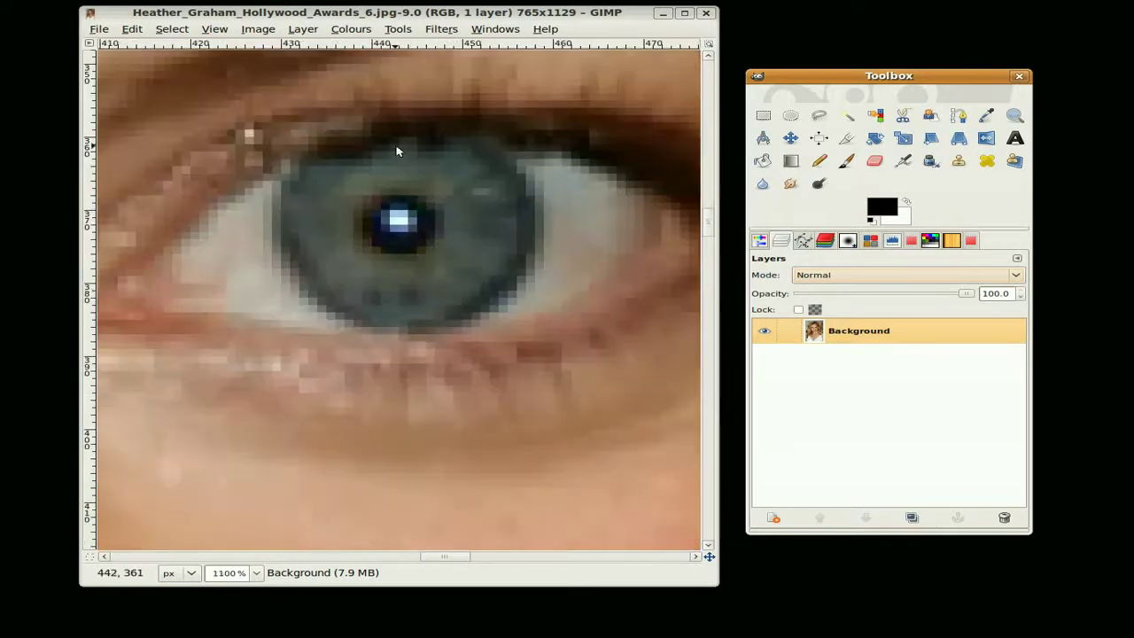
Step: Draw an ellipse around the right eye's iris and adjust its right, top and left edges to fit
left_click(791, 115)
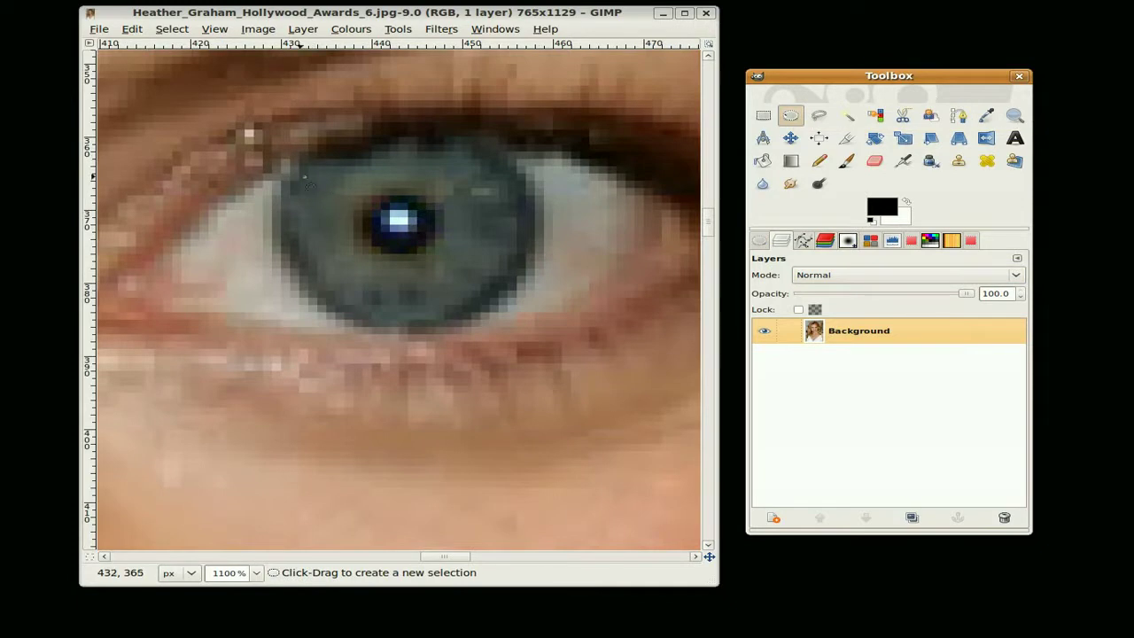
left_click_drag(271, 131, 534, 332)
left_click_drag(528, 229, 536, 232)
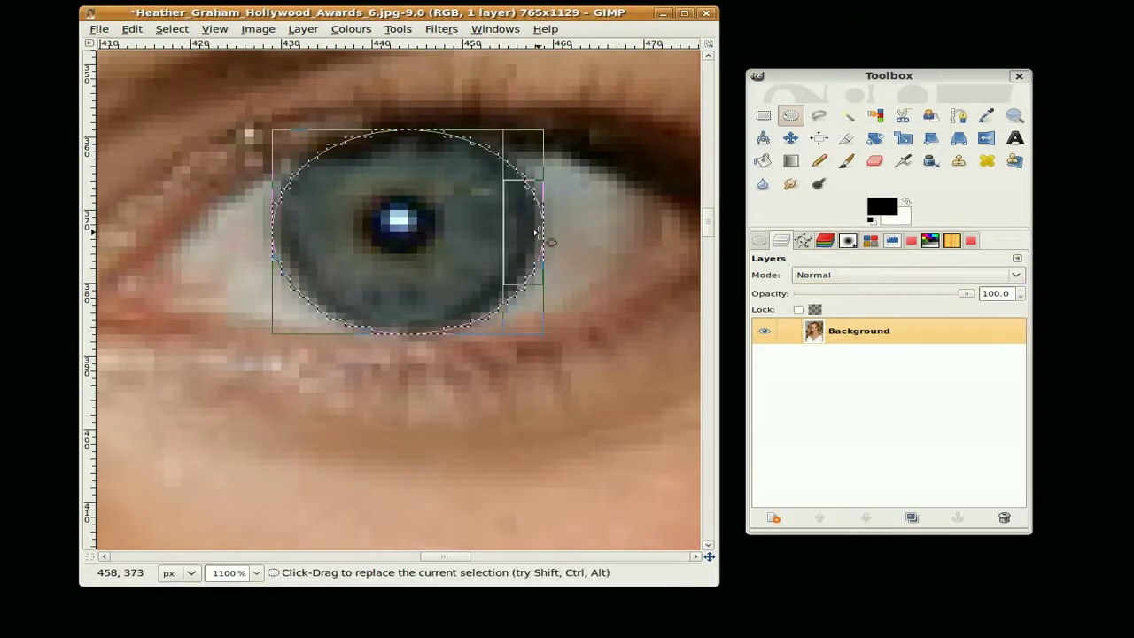
left_click_drag(408, 131, 408, 122)
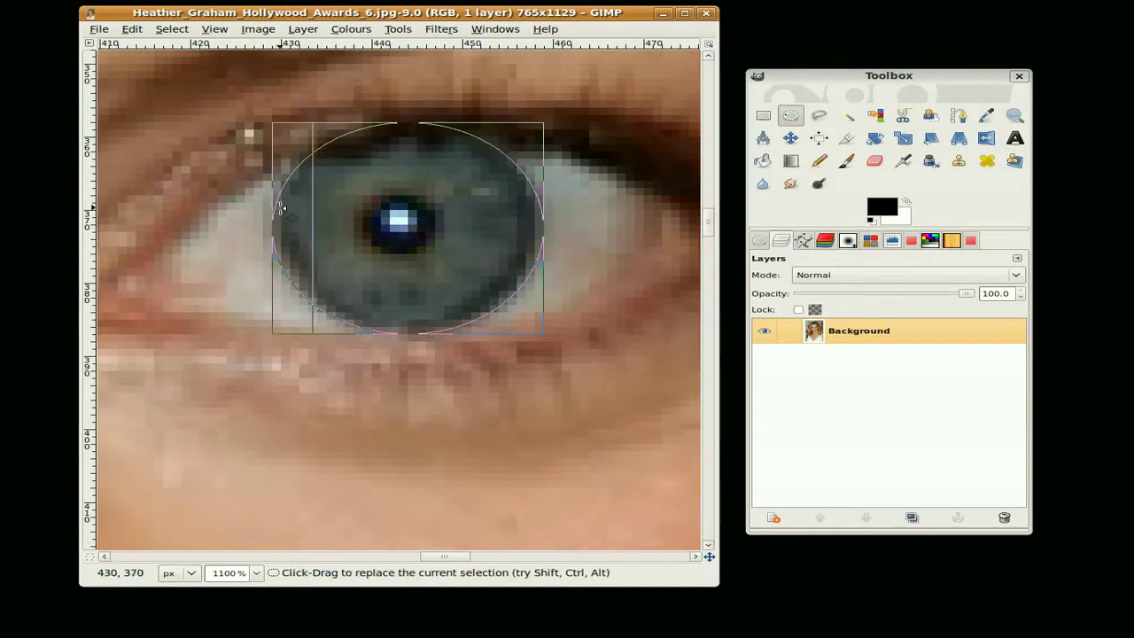
left_click_drag(280, 208, 271, 209)
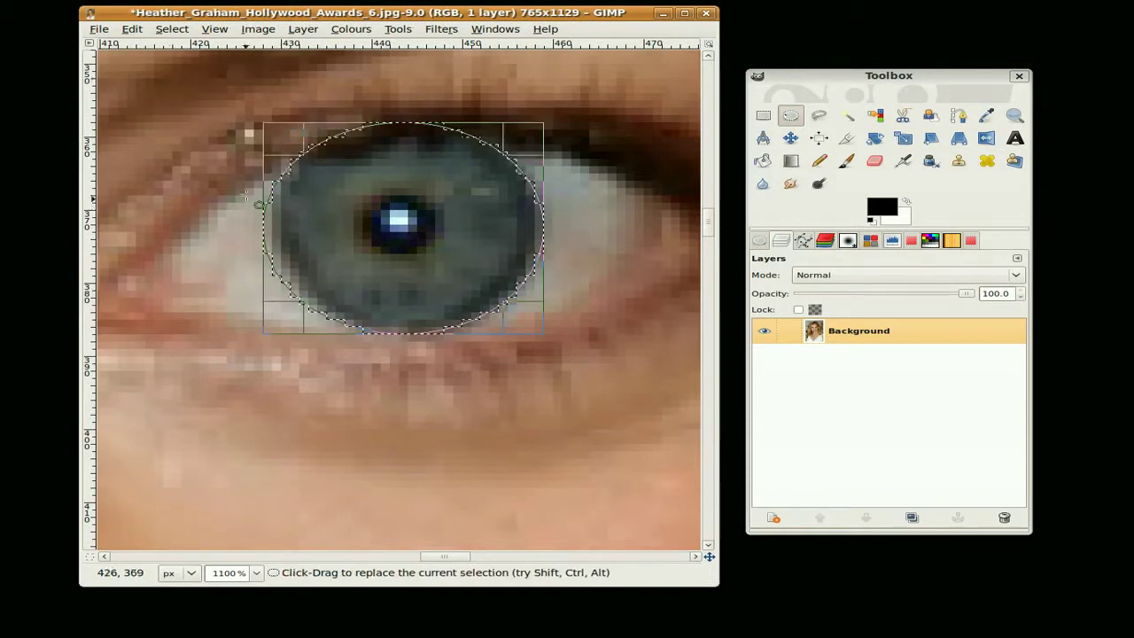
Step: Apply a 5-pixel feather to the iris ellipse with Select > Feather
left_click(165, 29)
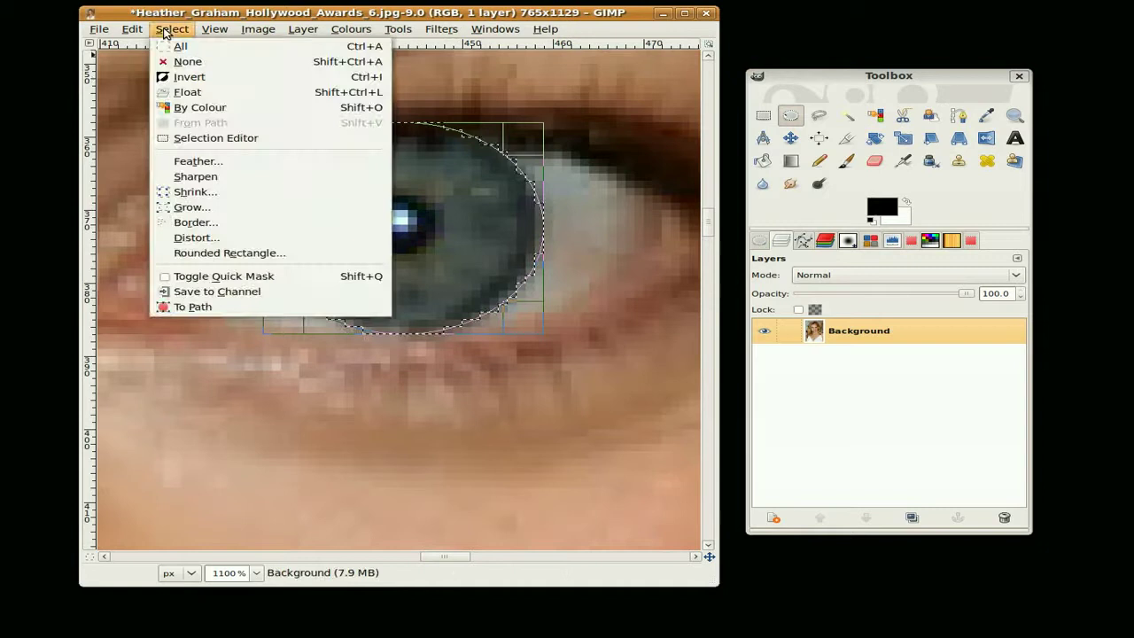
left_click(186, 162)
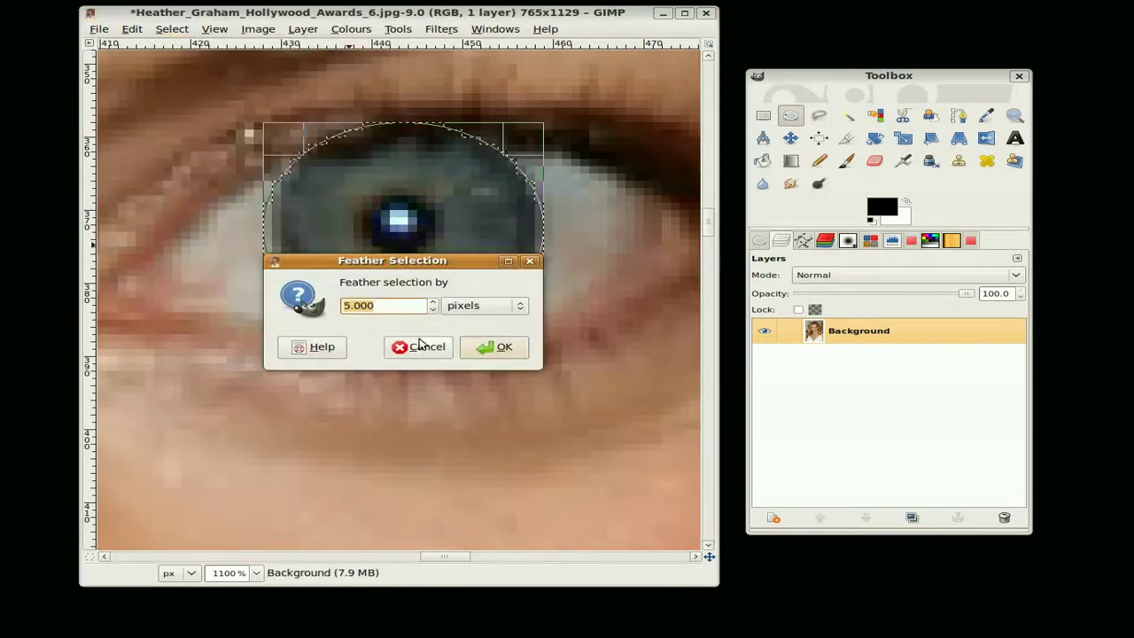
left_click(512, 348)
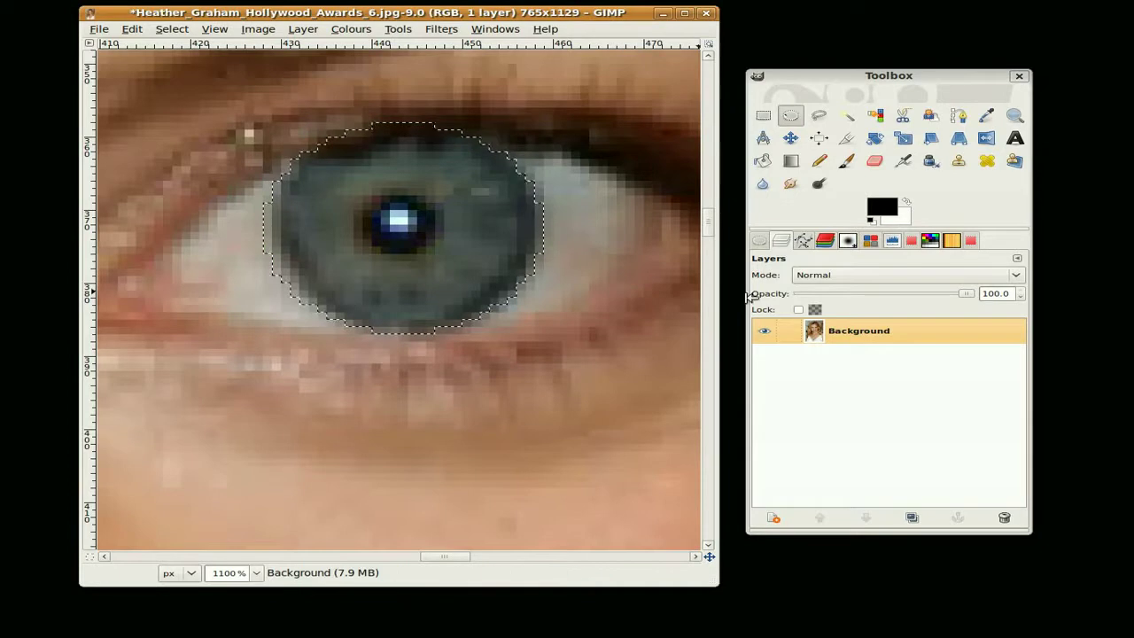
Step: Save the iris selection as a channel named Eye, and draw an ellipse around the pupil
left_click(171, 30)
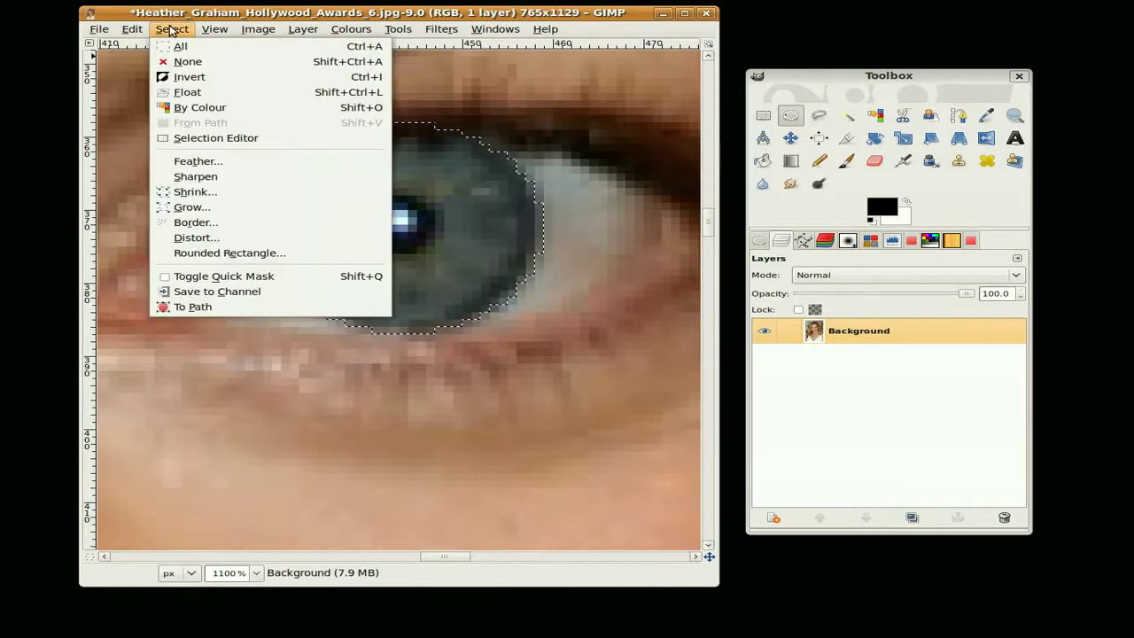
left_click(221, 294)
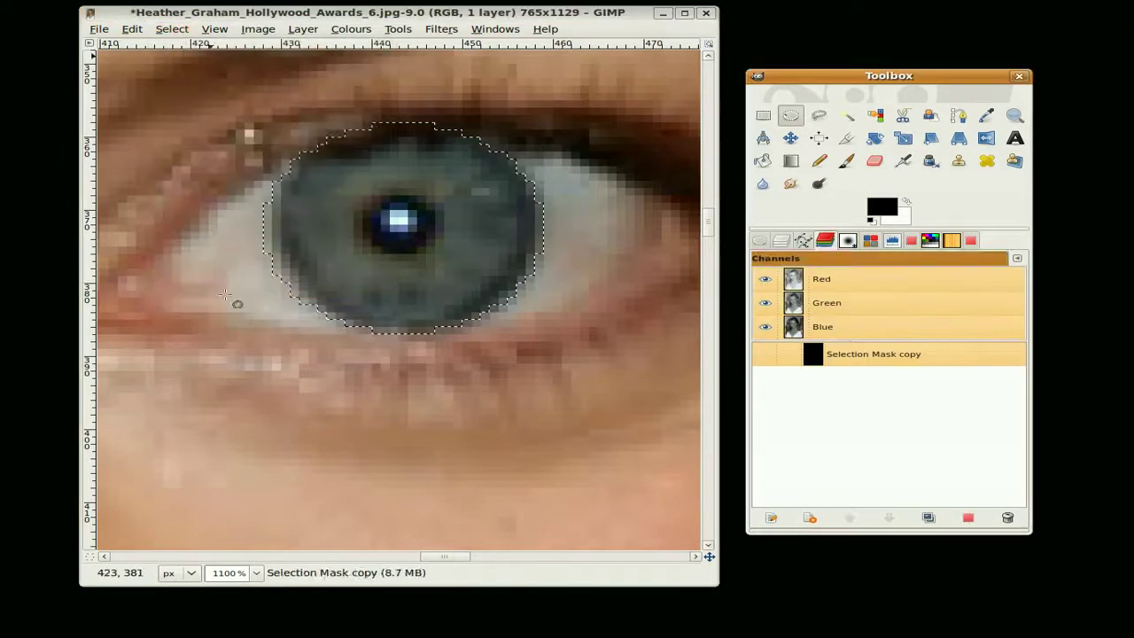
left_click(636, 241)
left_click_drag(365, 197, 443, 261)
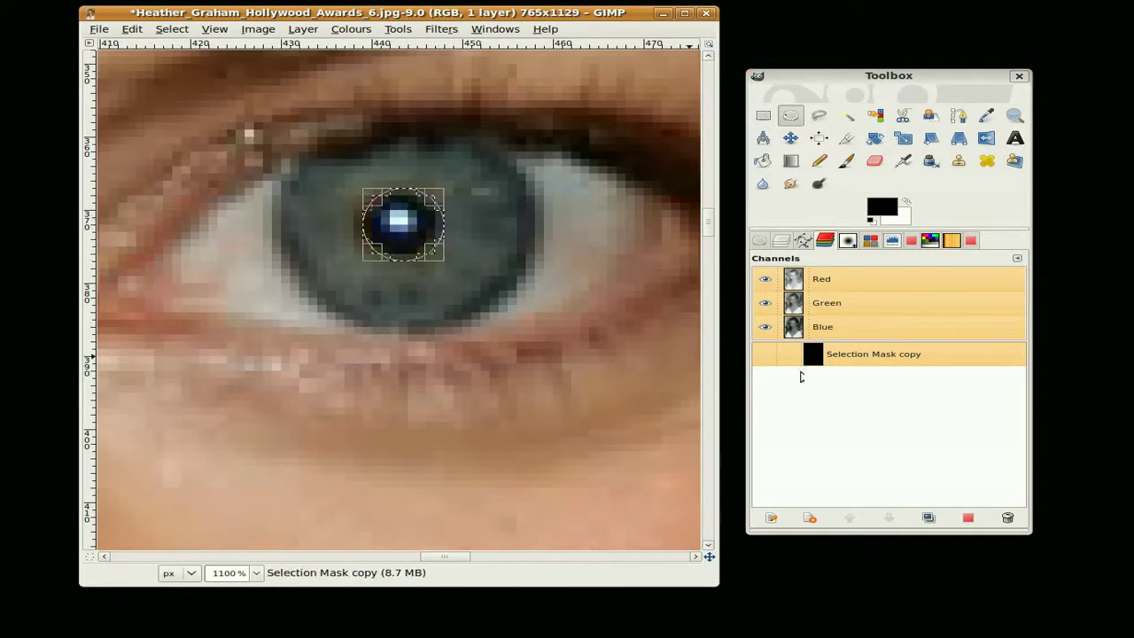
double_click(902, 354)
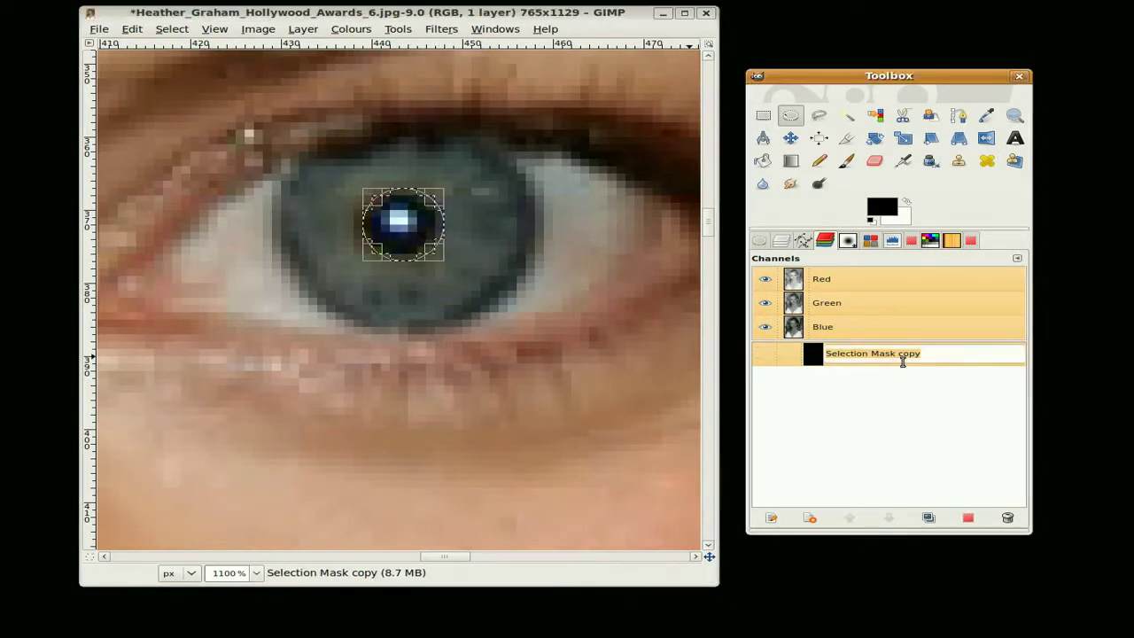
type("Eye")
key("Return")
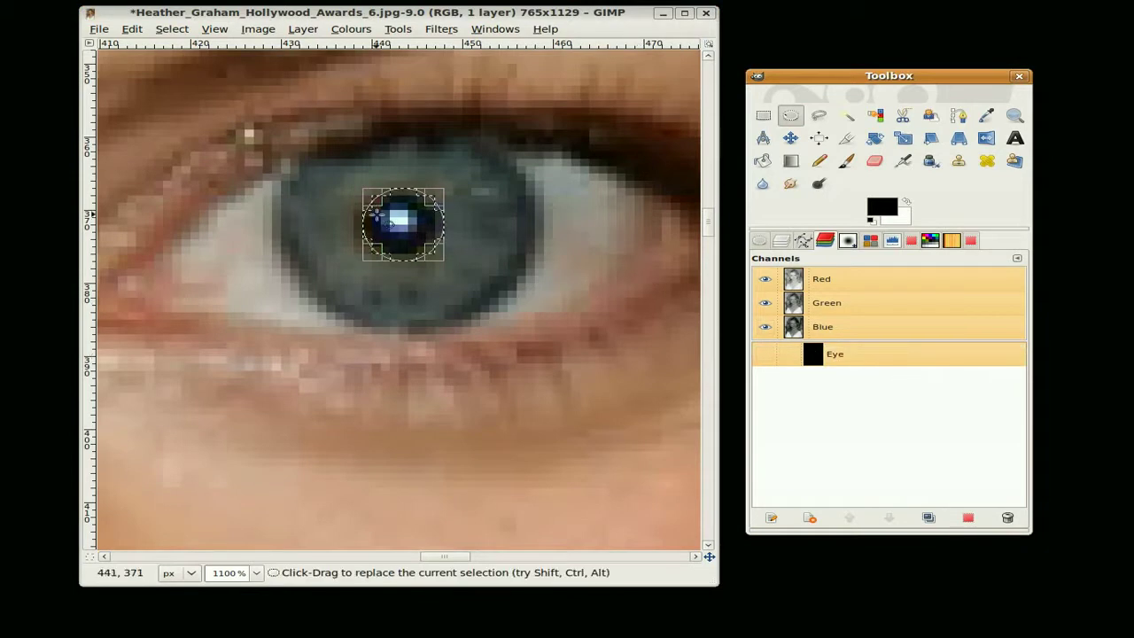
Step: Widen the pupil ellipse, save it as a channel named Pupil, then deselect
left_click_drag(372, 216, 362, 216)
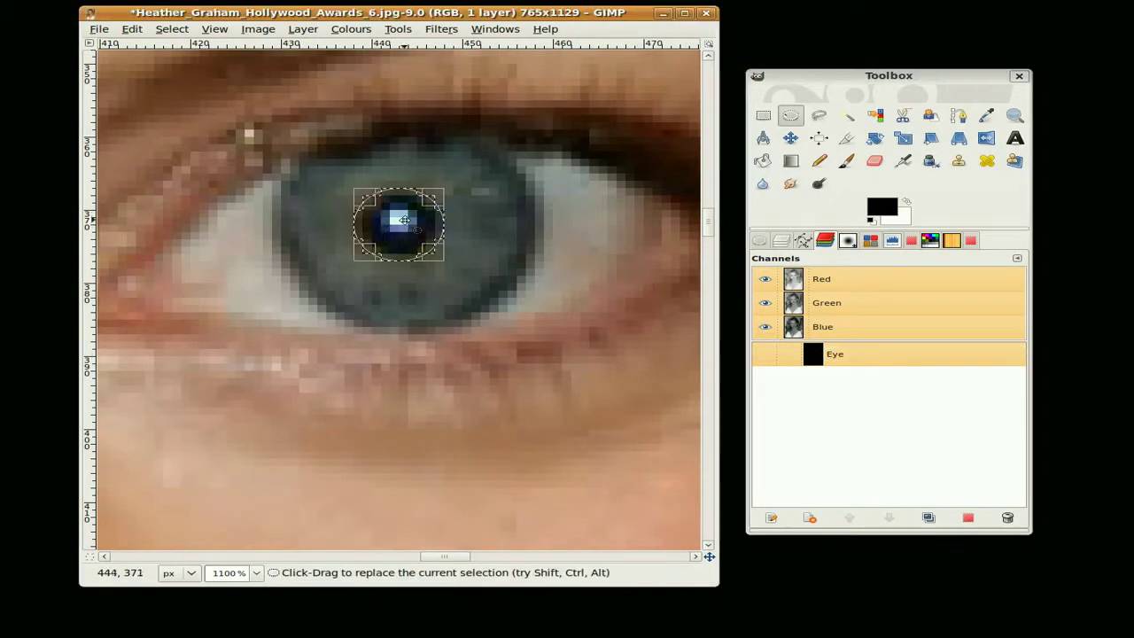
left_click(172, 28)
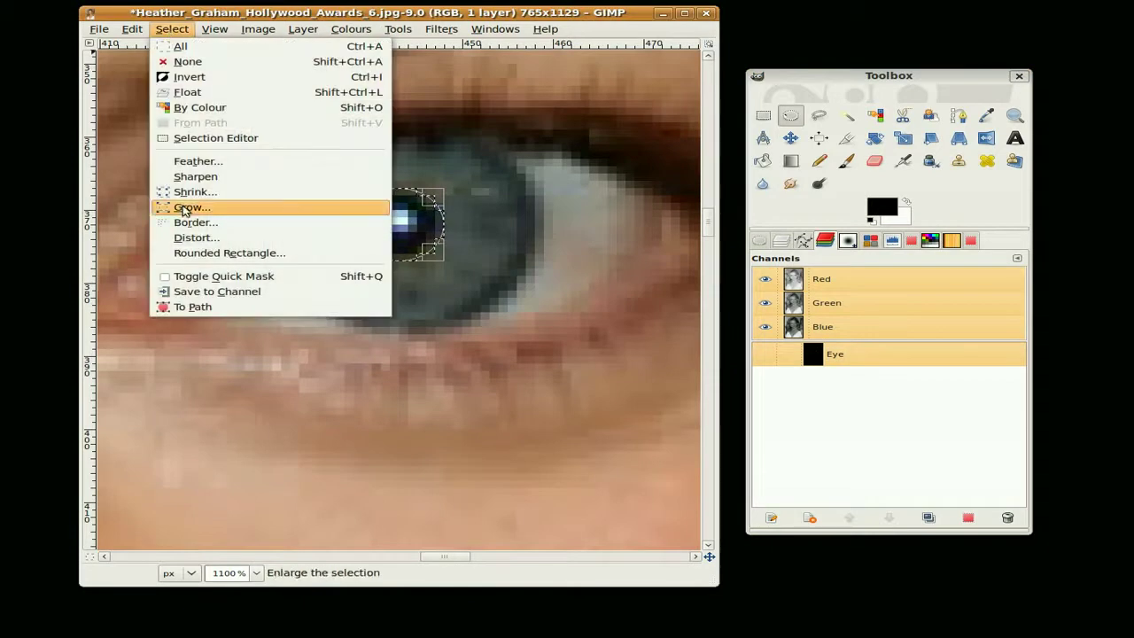
left_click(188, 291)
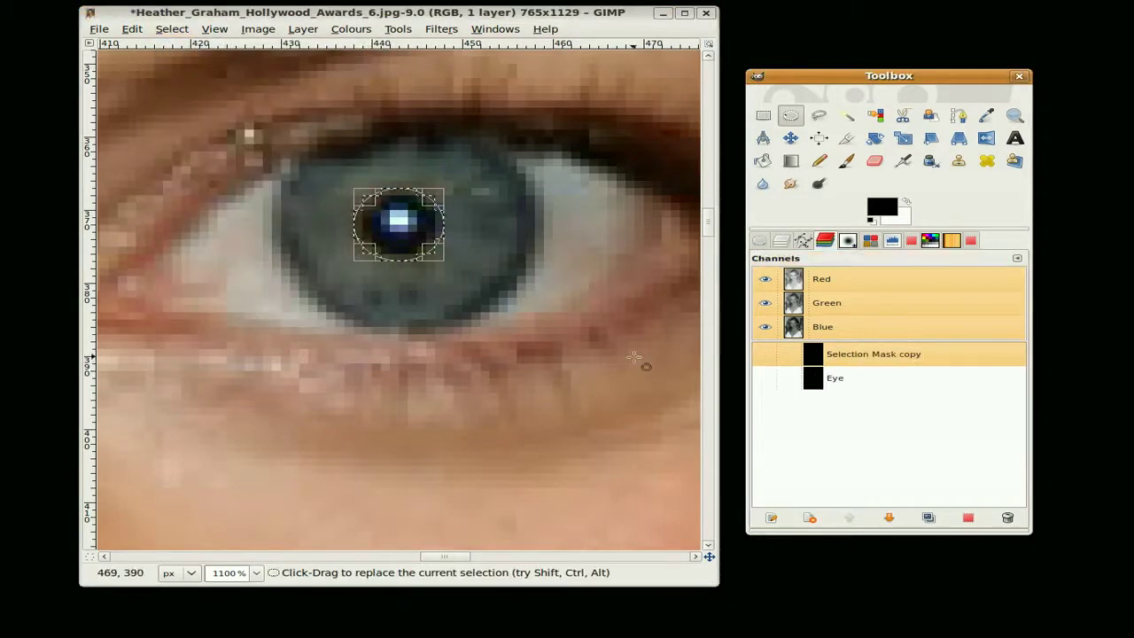
double_click(910, 355)
type("P")
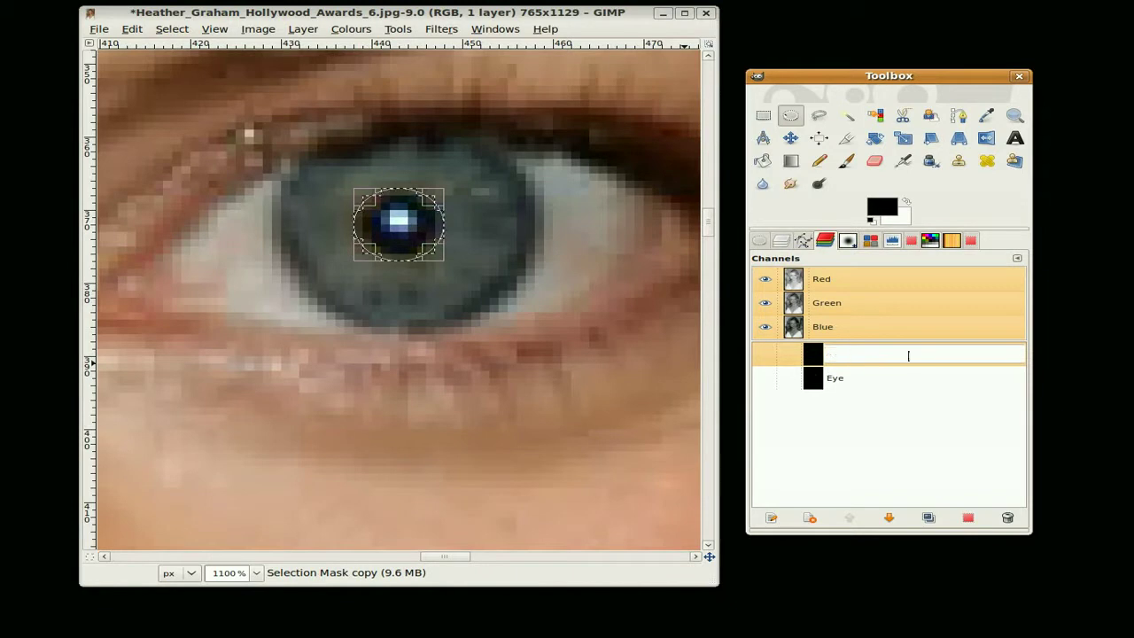
type("upil")
key("Return")
left_click(455, 266)
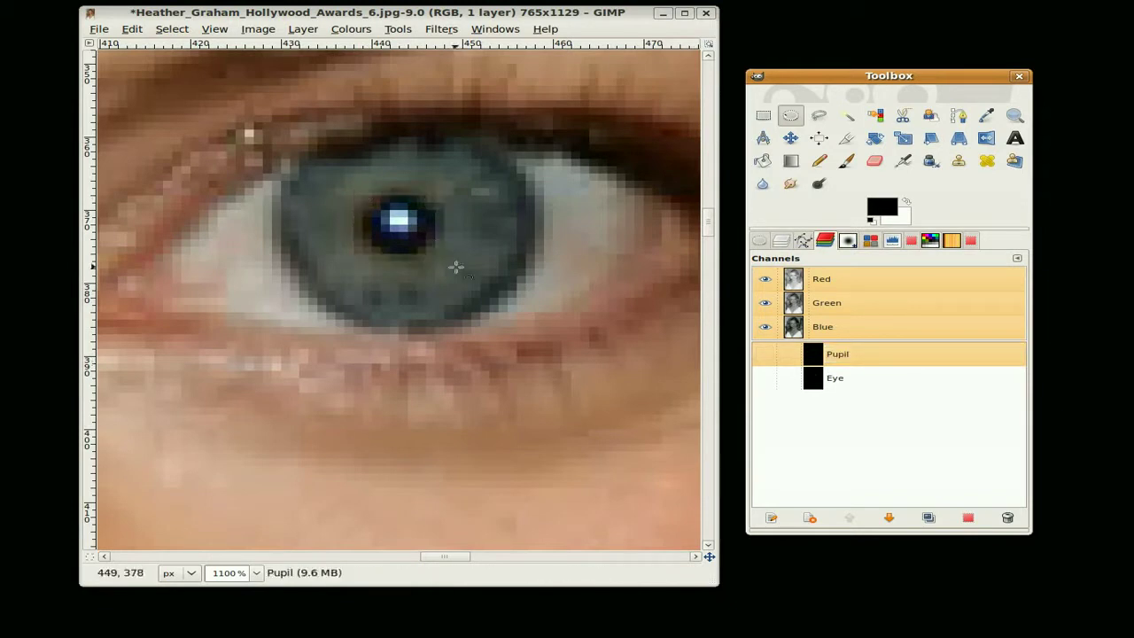
Step: Load the Eye channel as the selection and subtract the Pupil channel from it
right_click(844, 380)
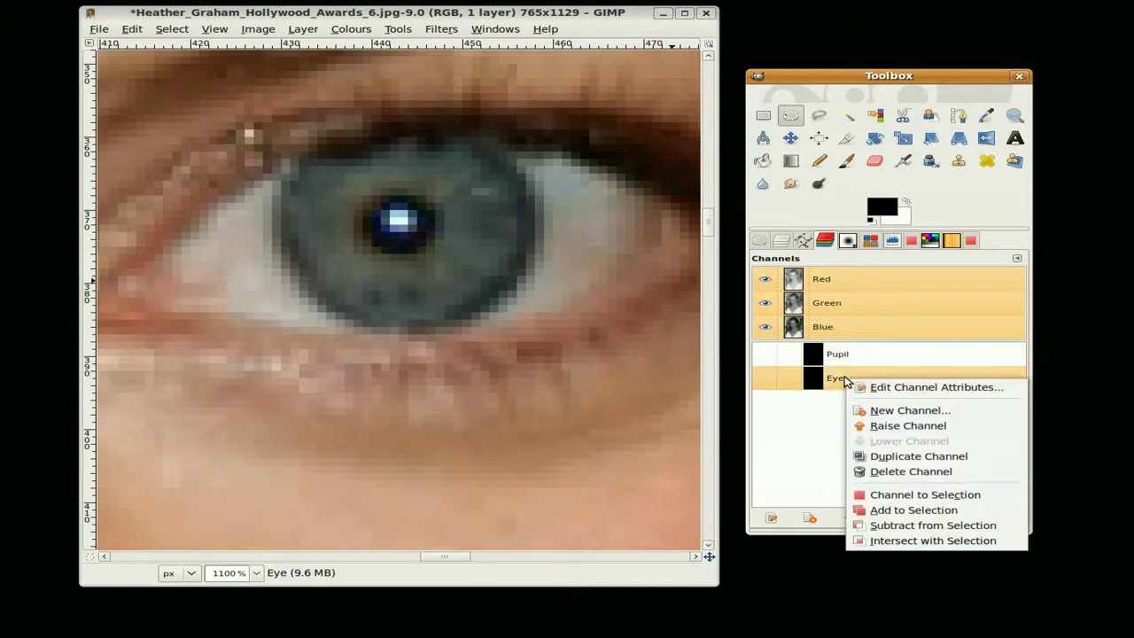
left_click(877, 497)
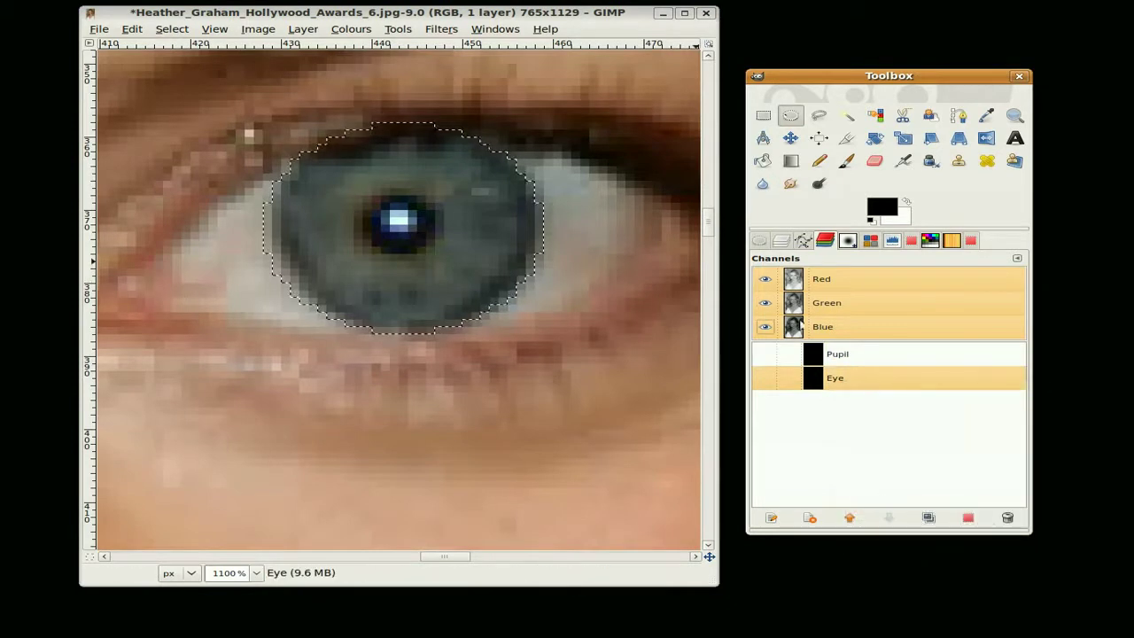
right_click(834, 354)
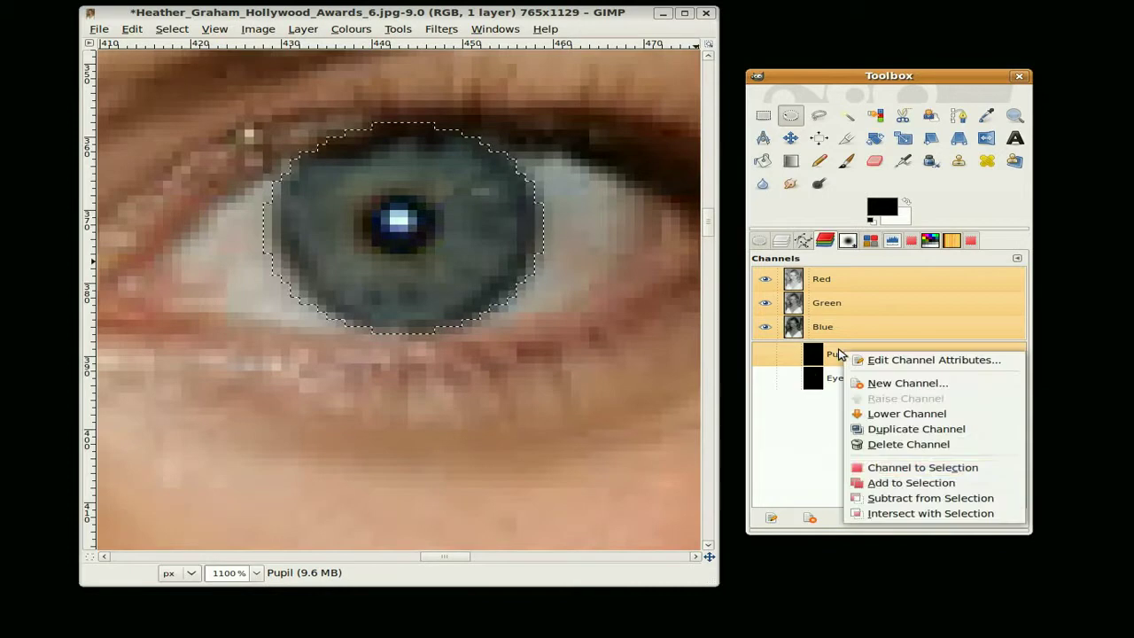
left_click(886, 497)
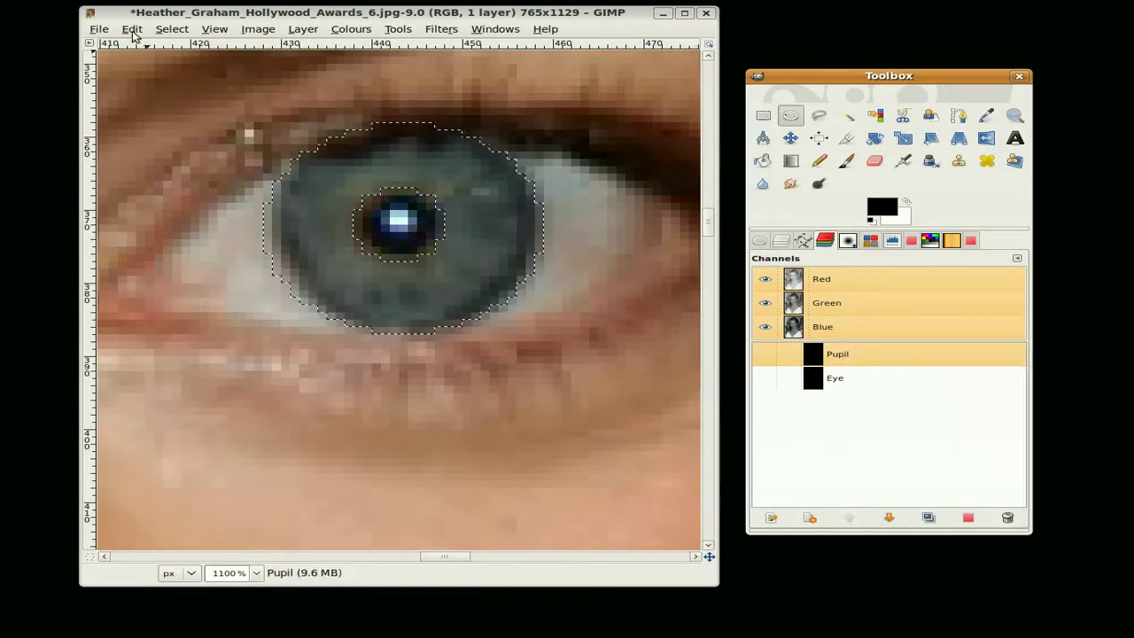
Step: Save the ring-shaped selection as a channel named 'Just the eye' and return to Layers
left_click(170, 29)
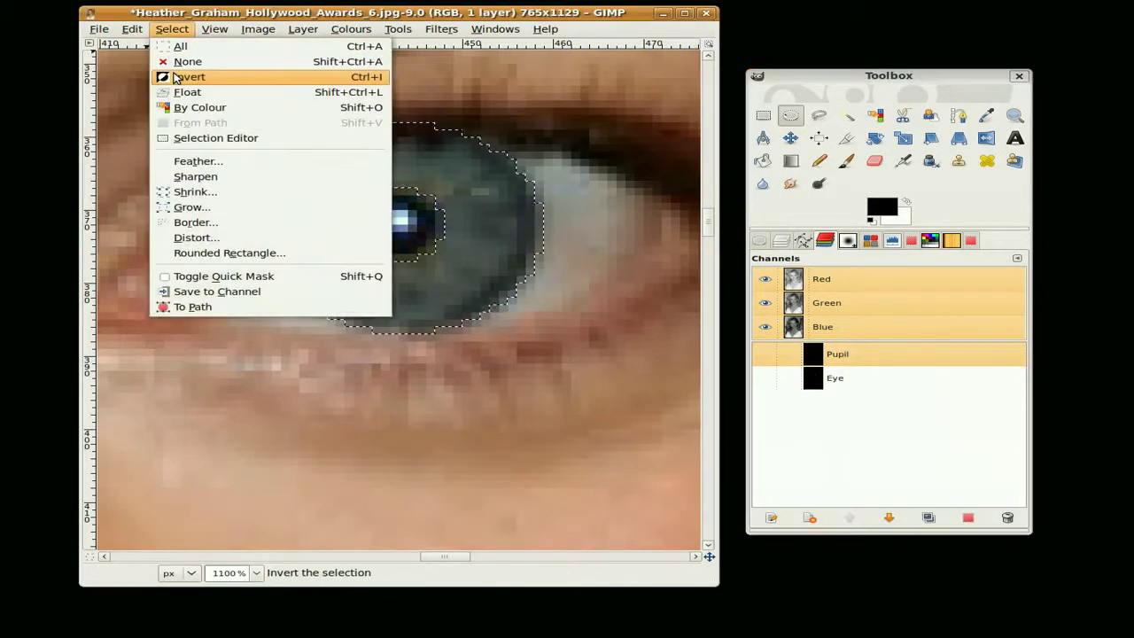
left_click(206, 295)
double_click(872, 353)
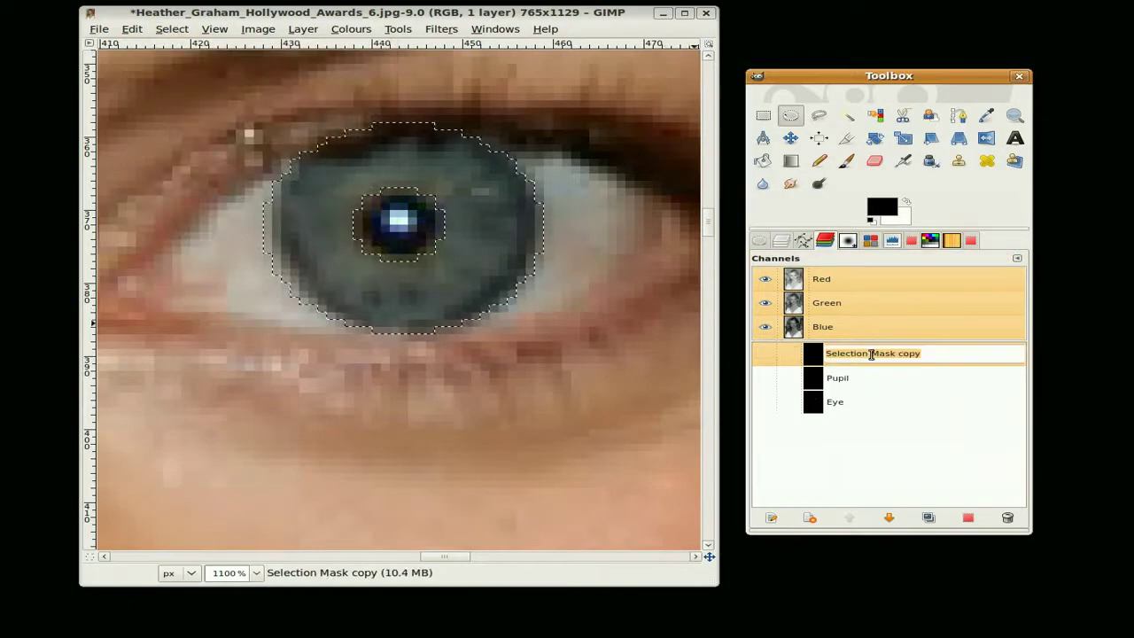
type("I")
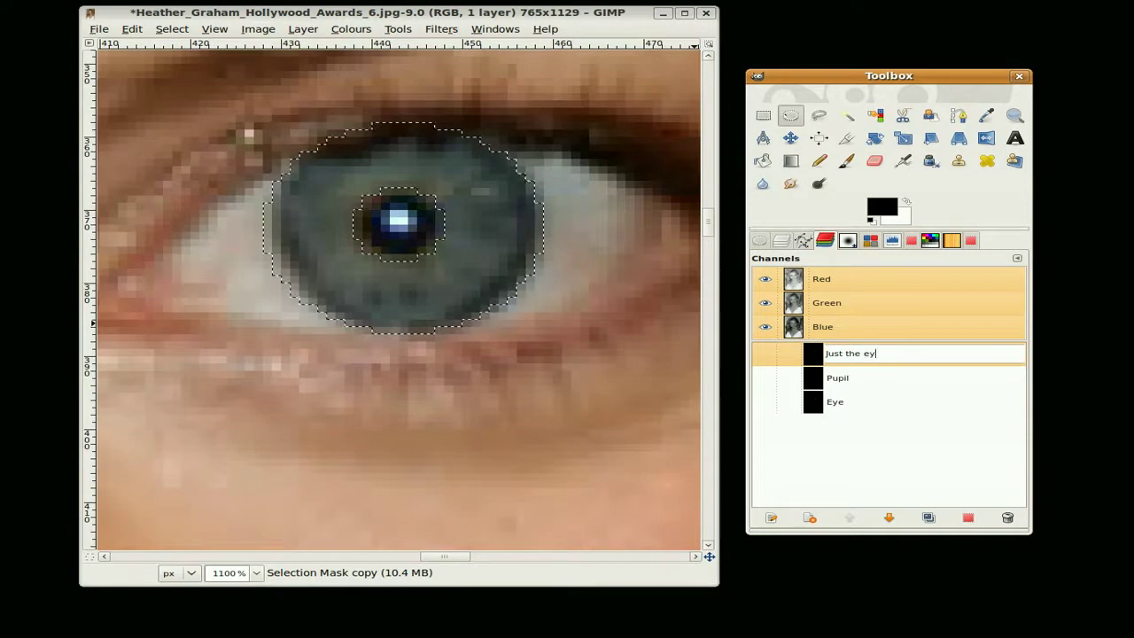
key("Return")
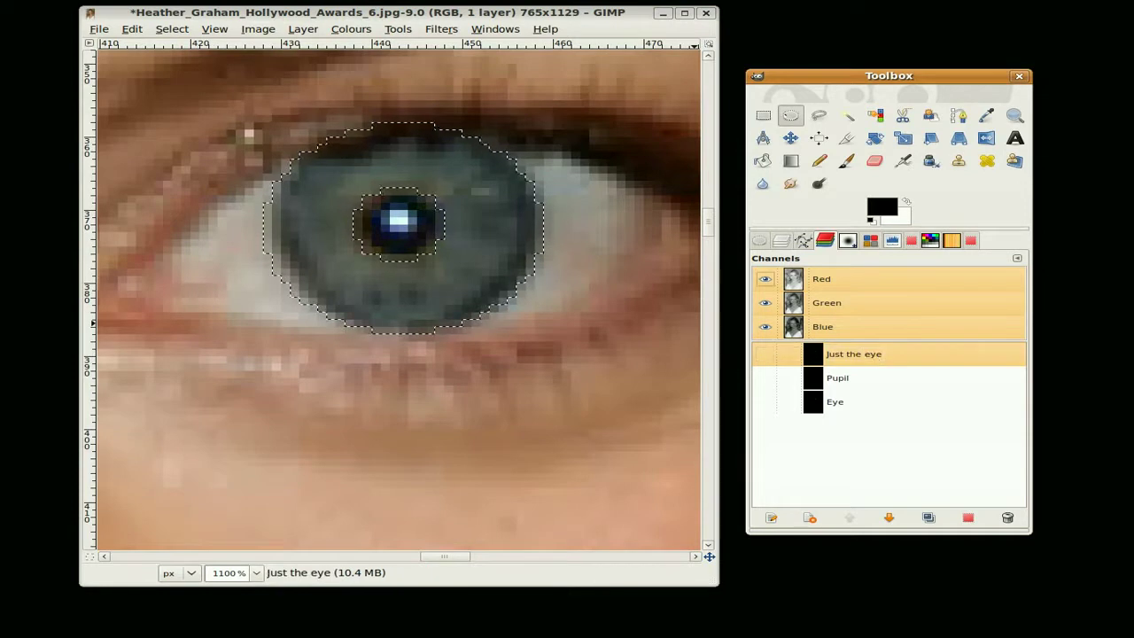
left_click(783, 240)
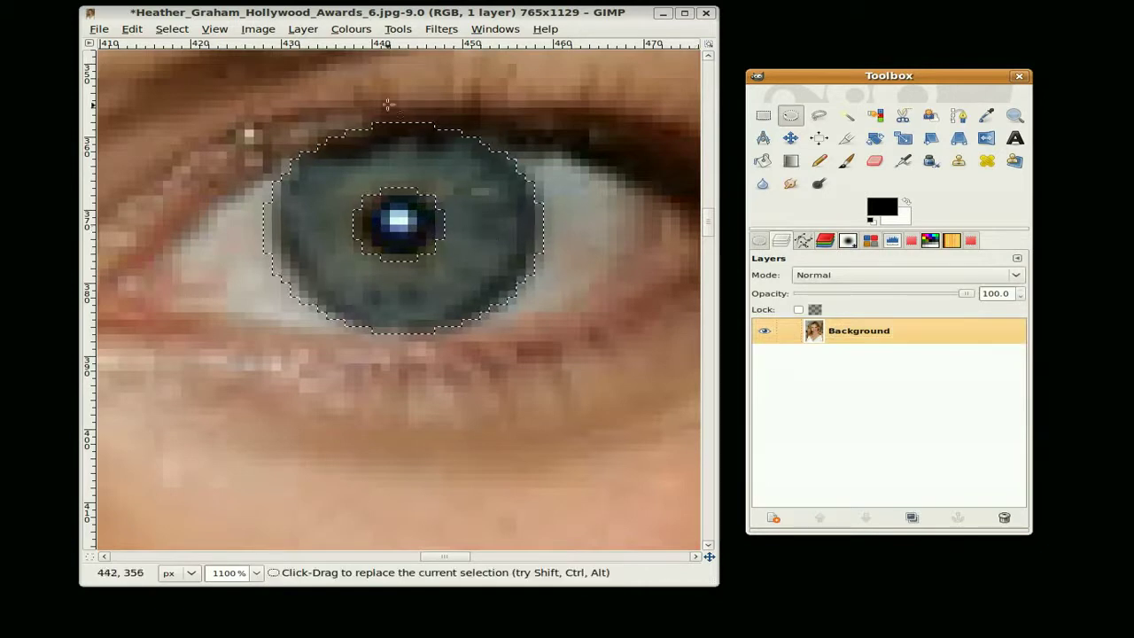
left_click(351, 29)
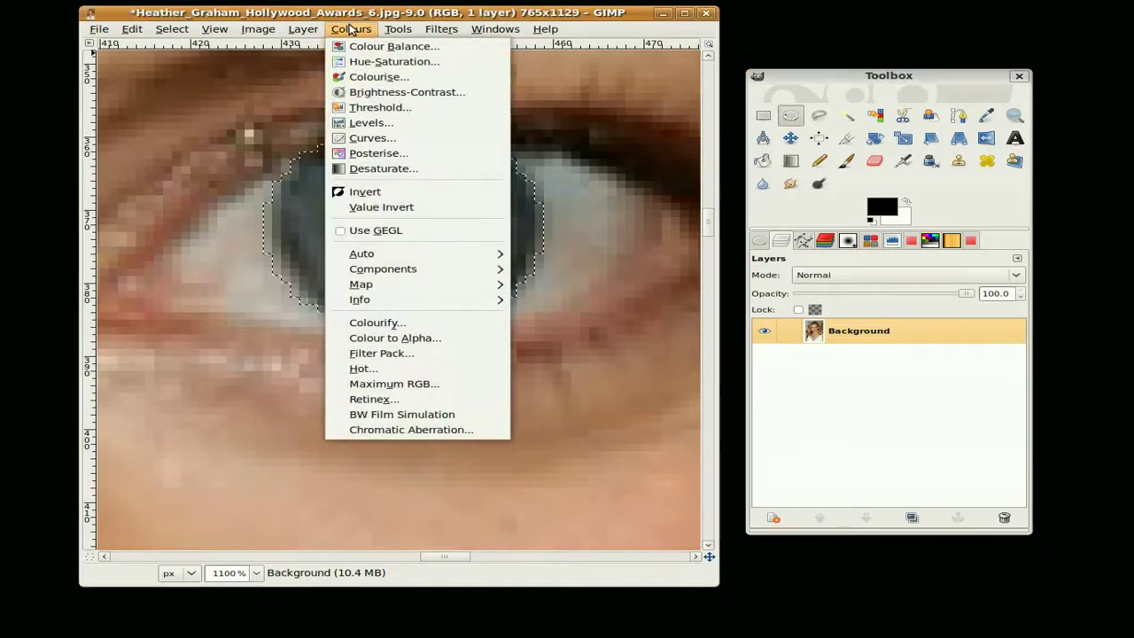
left_click(362, 123)
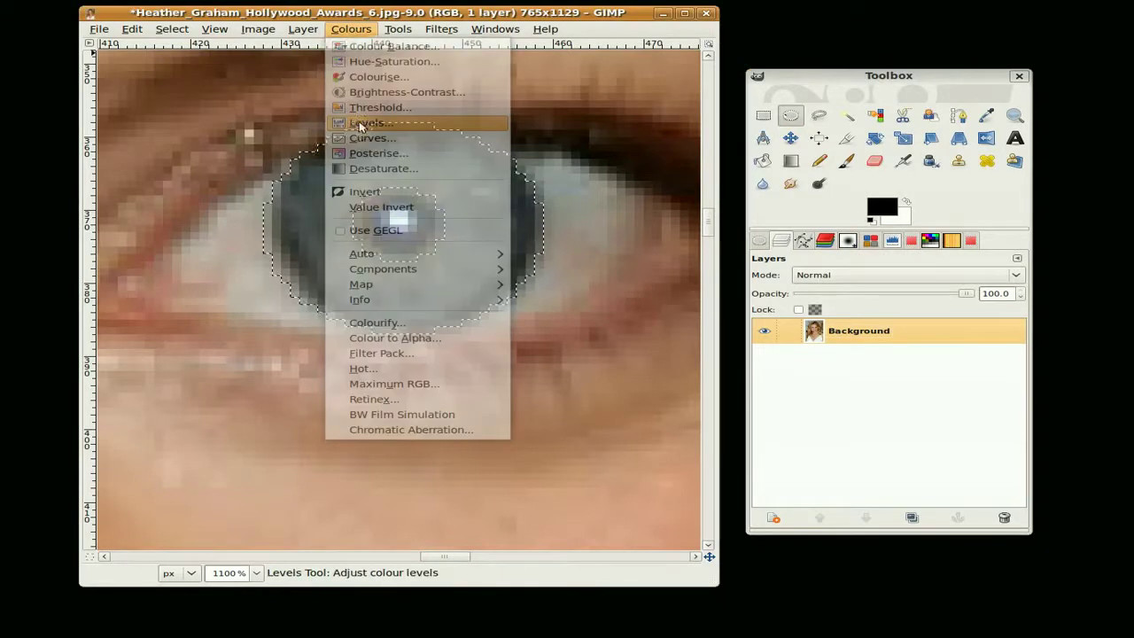
left_click(948, 419)
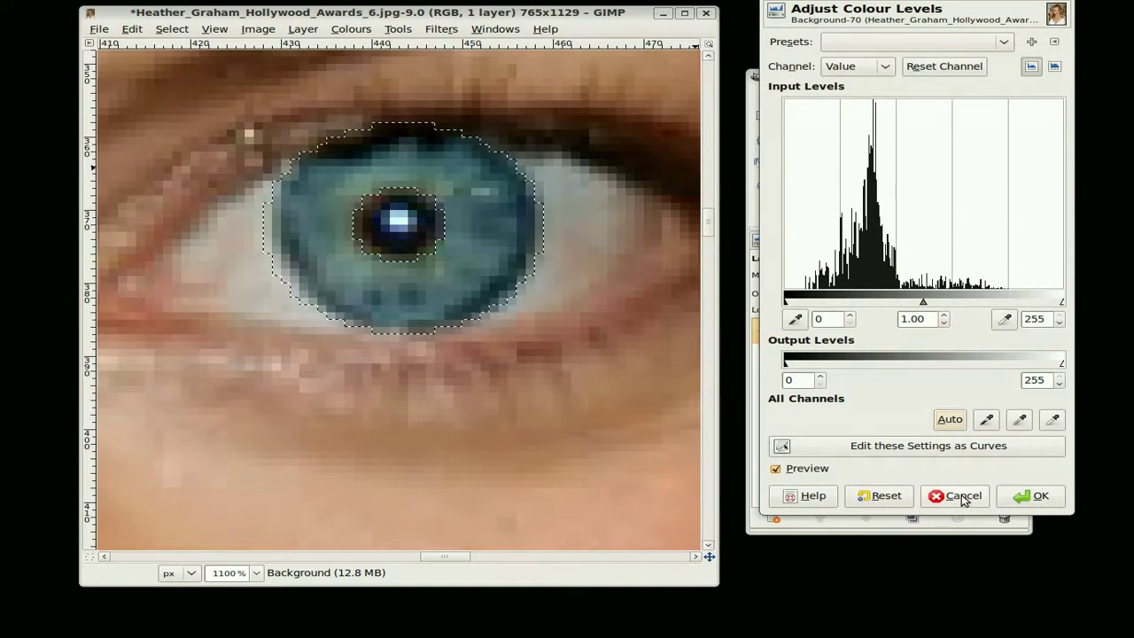
left_click(963, 499)
Step: In Curves, raise the Value curve, then switch to the Blue channel and raise it too
left_click(351, 29)
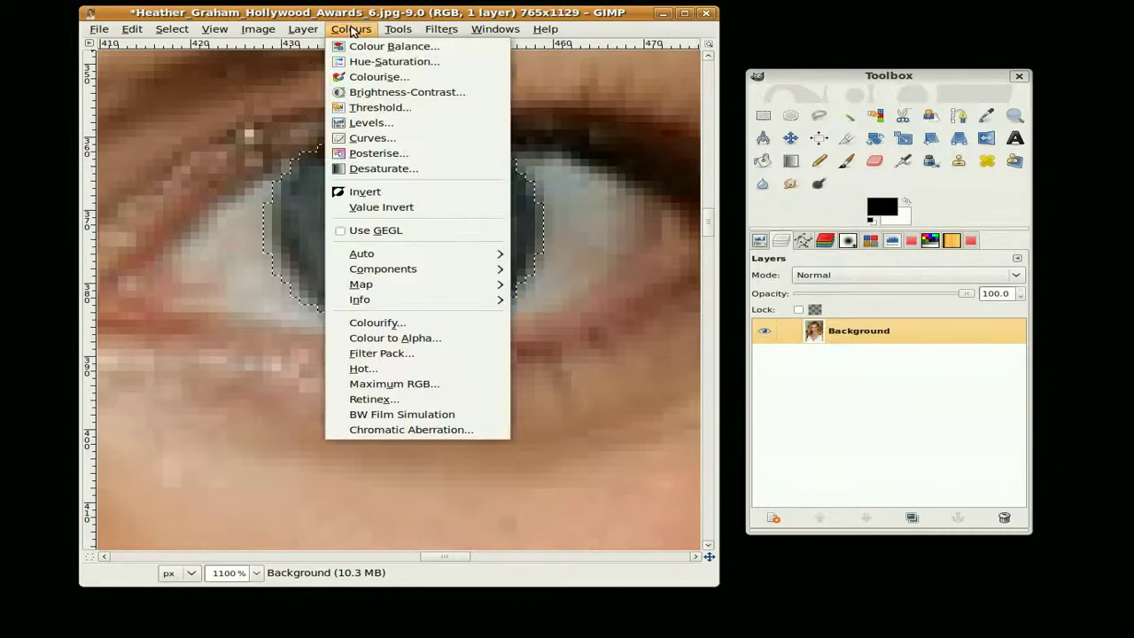
left_click(365, 139)
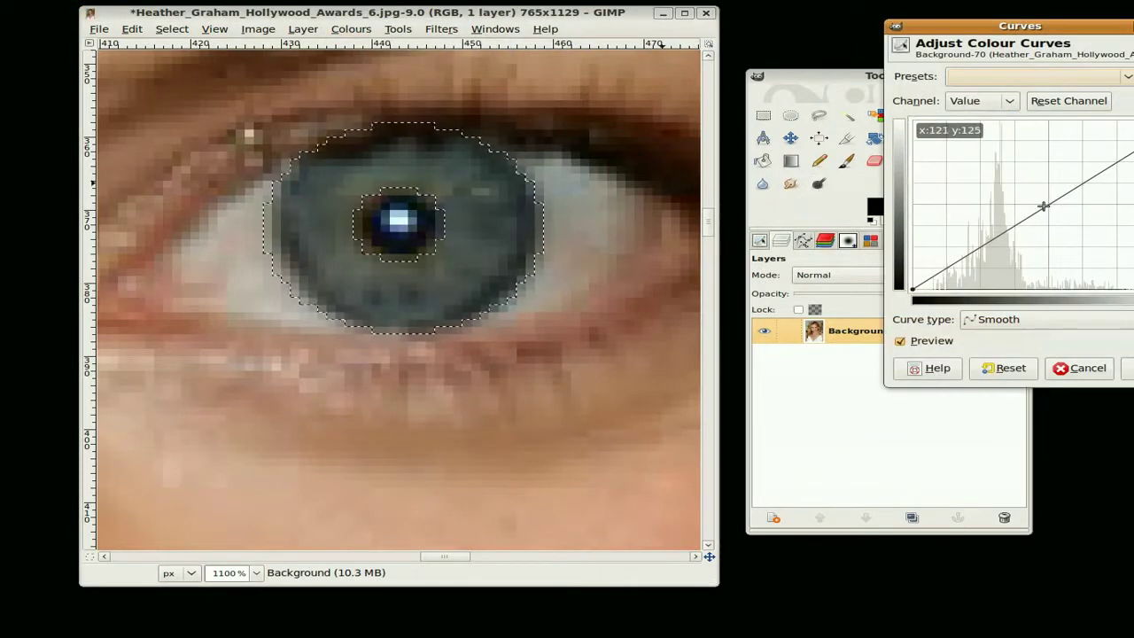
left_click_drag(1043, 207, 1038, 181)
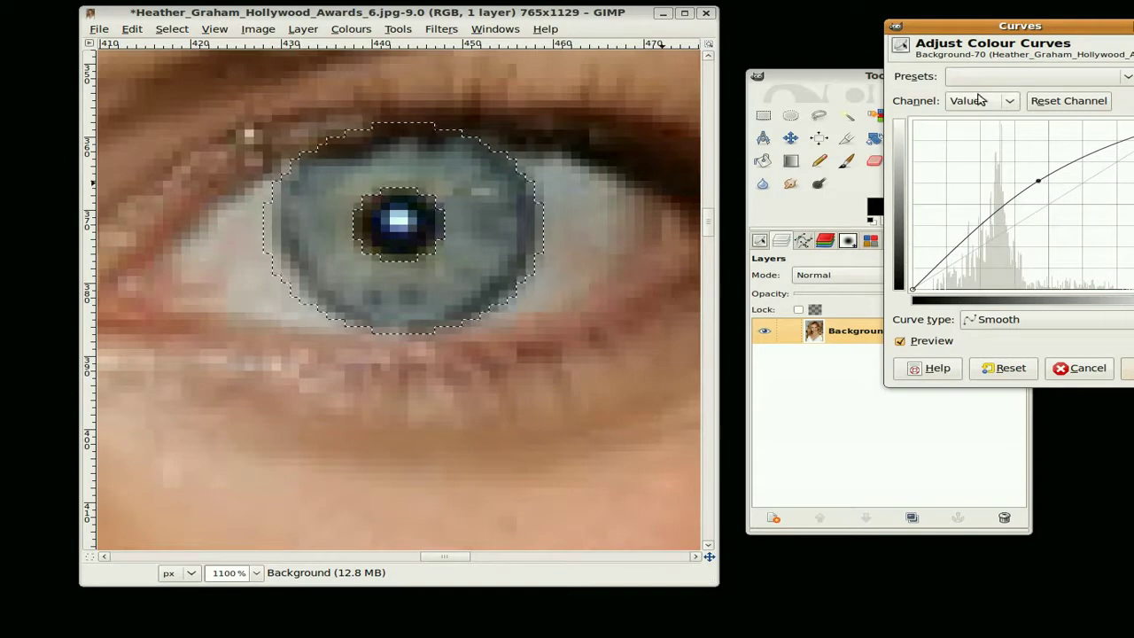
left_click(1008, 104)
left_click(1000, 154)
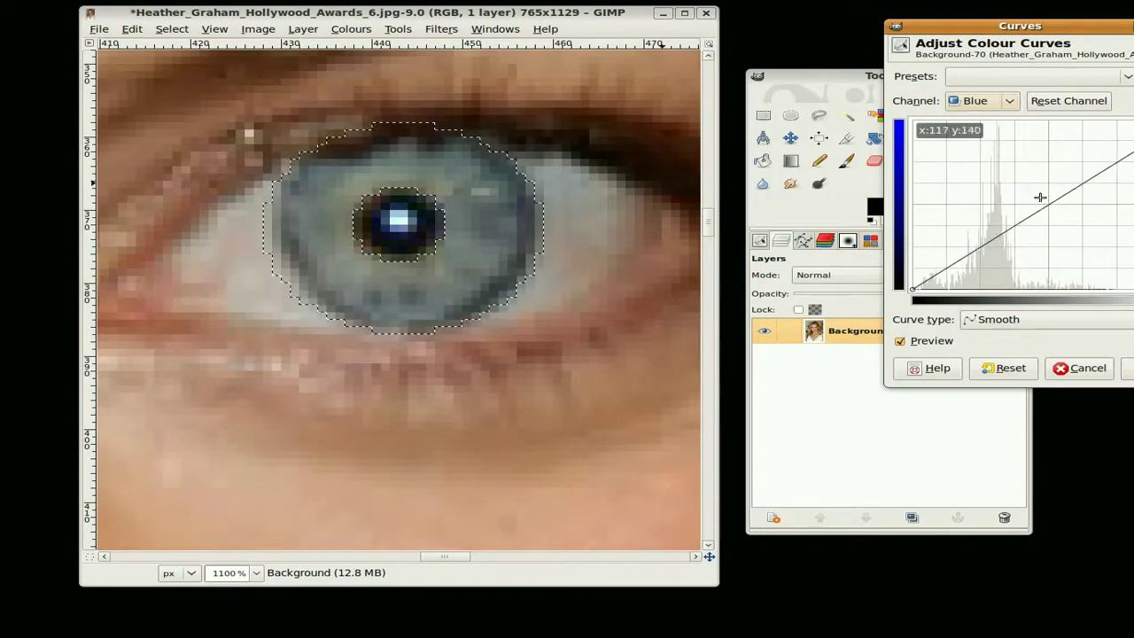
left_click_drag(1055, 199, 1051, 194)
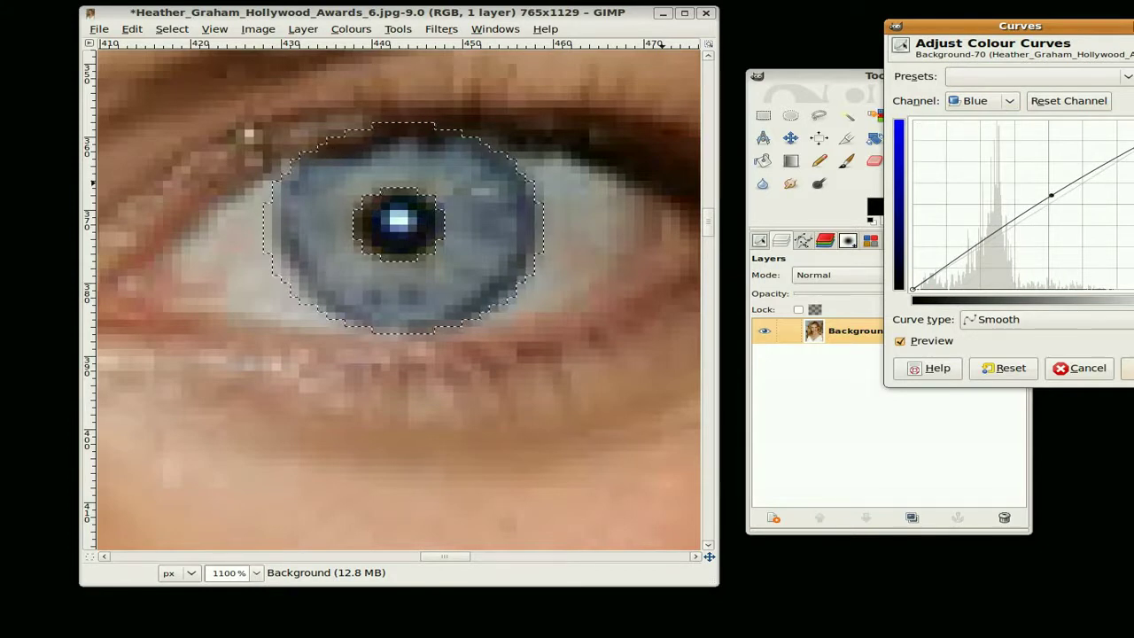
Step: Confirm the raised Value and Blue curves so they apply to the iris ring
left_click(1129, 376)
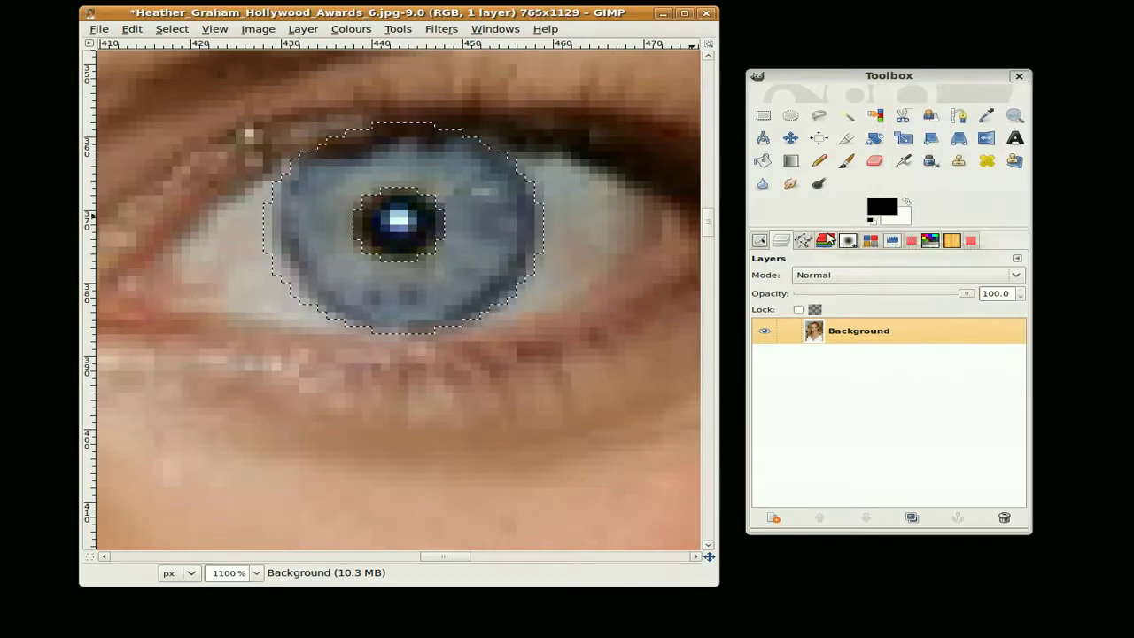
Step: Load the Pupil channel as the selection and make the Background layer active
left_click(825, 240)
right_click(842, 377)
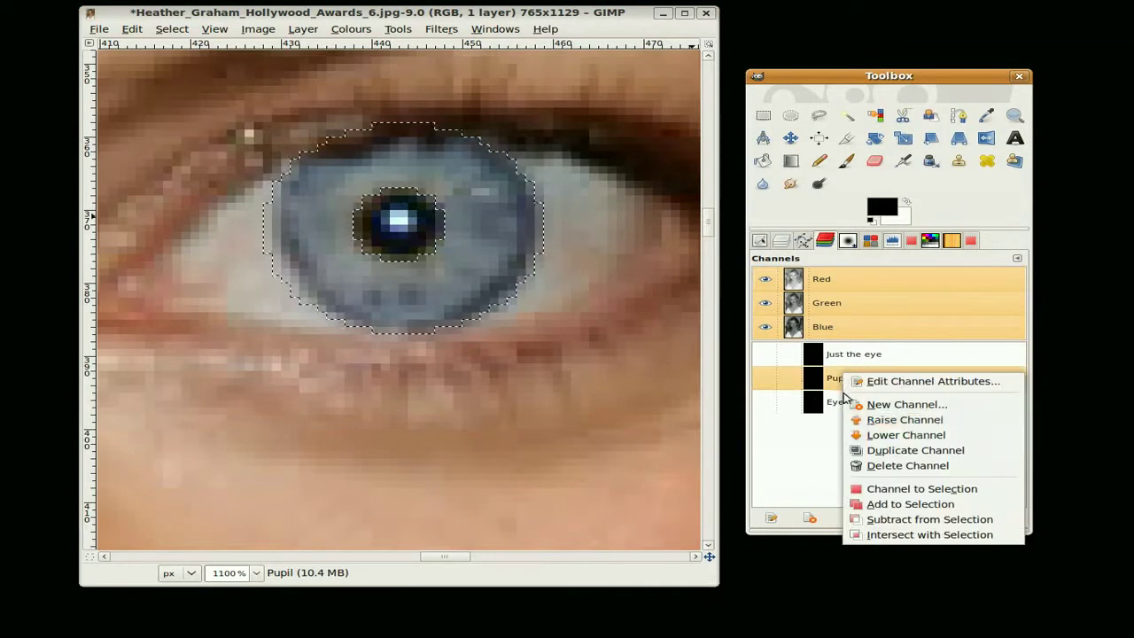
left_click(910, 490)
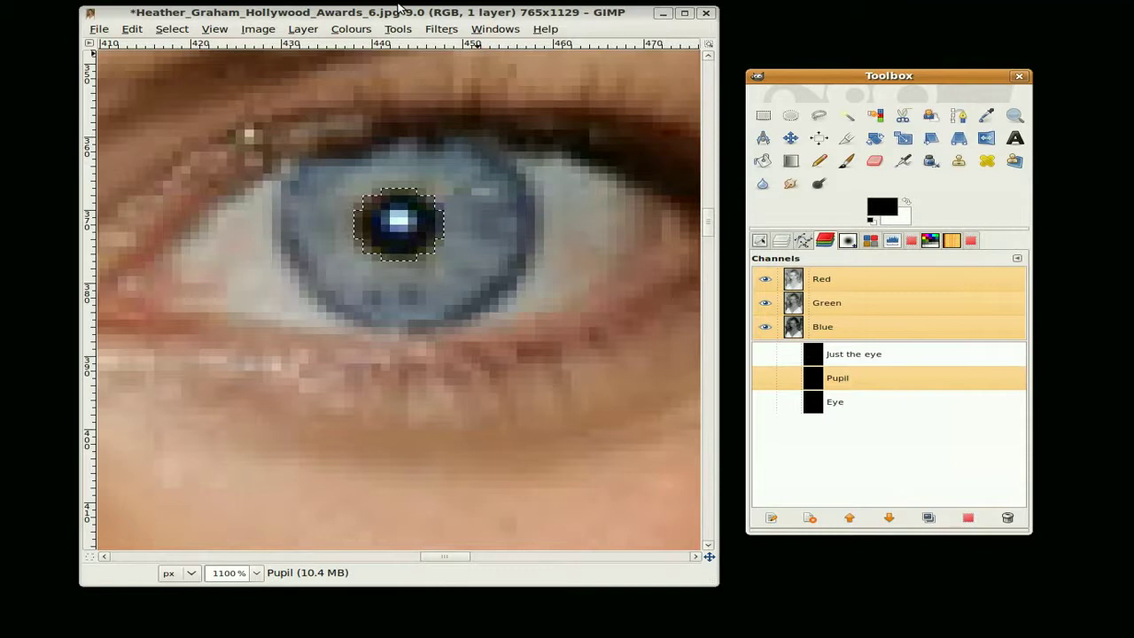
left_click(398, 30)
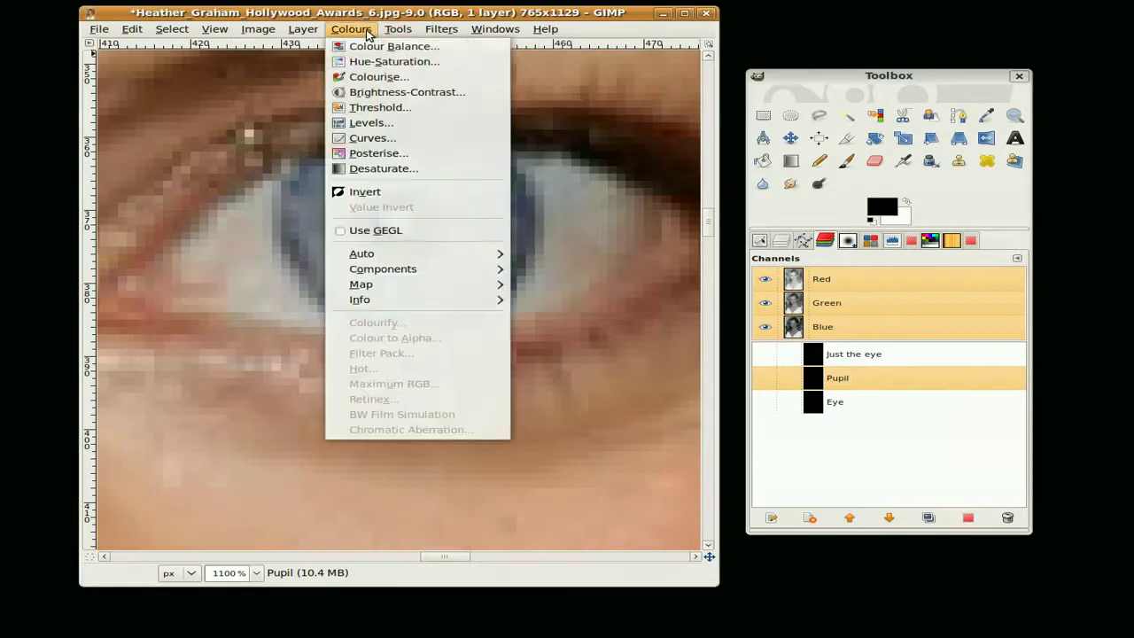
mouse_move(441, 29)
left_click(780, 243)
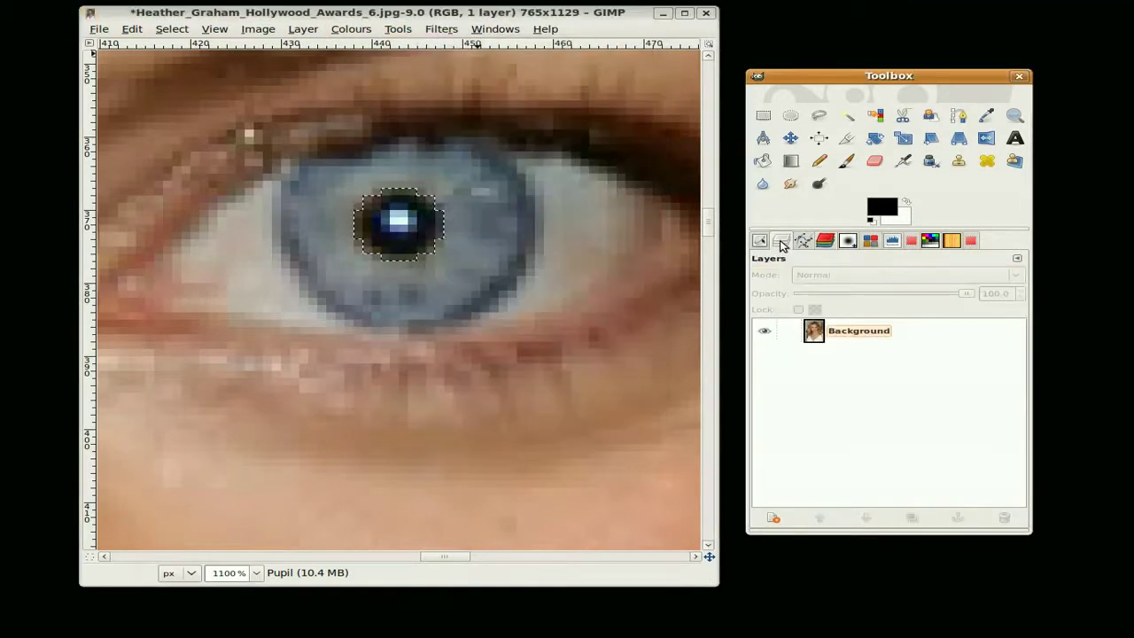
left_click(860, 336)
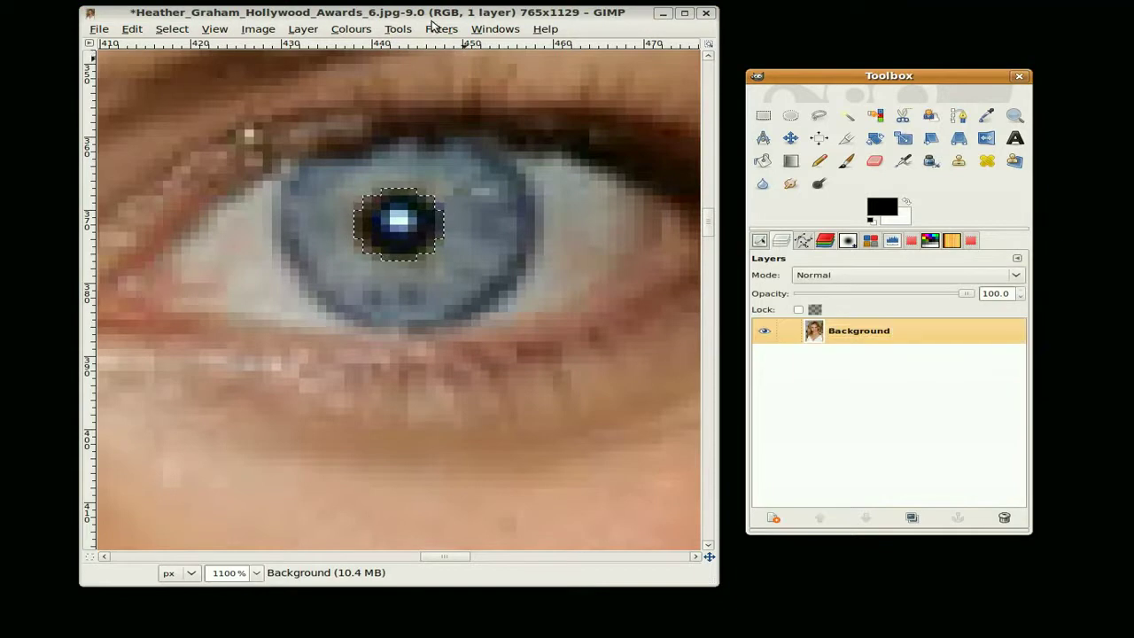
Step: Preview a Threshold adjustment on the pupil, then cancel it
left_click(365, 29)
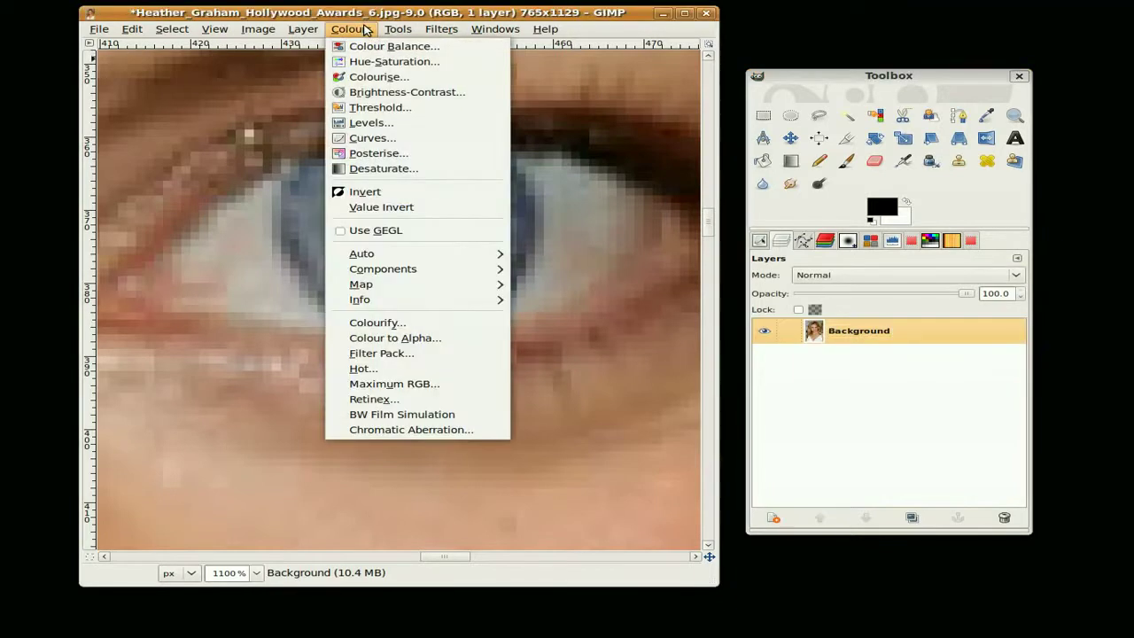
left_click(367, 110)
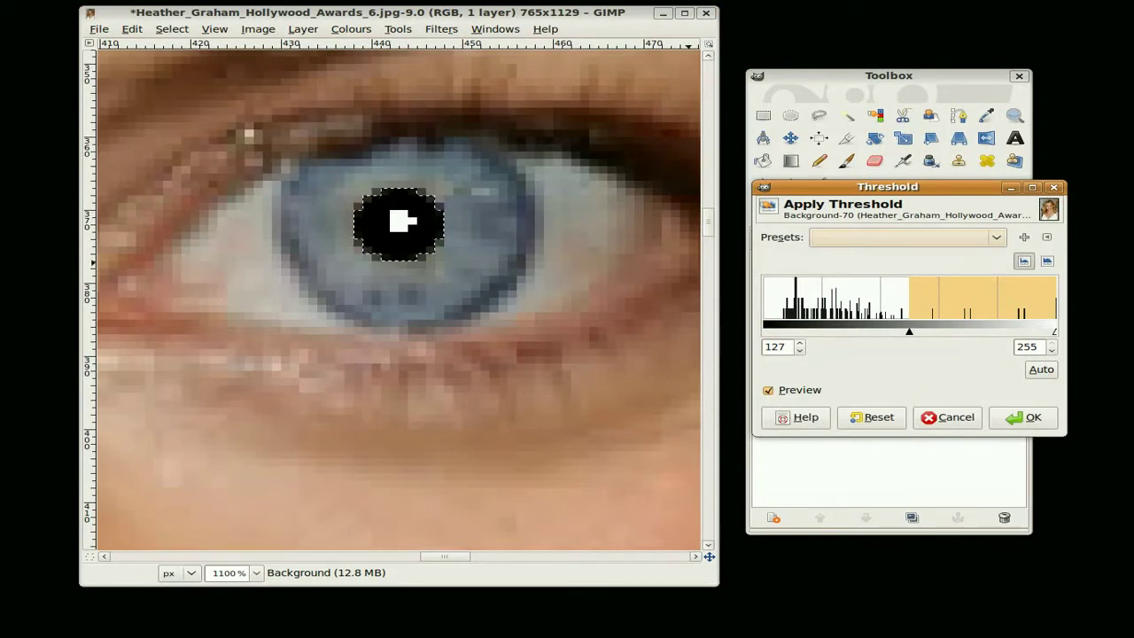
left_click(957, 419)
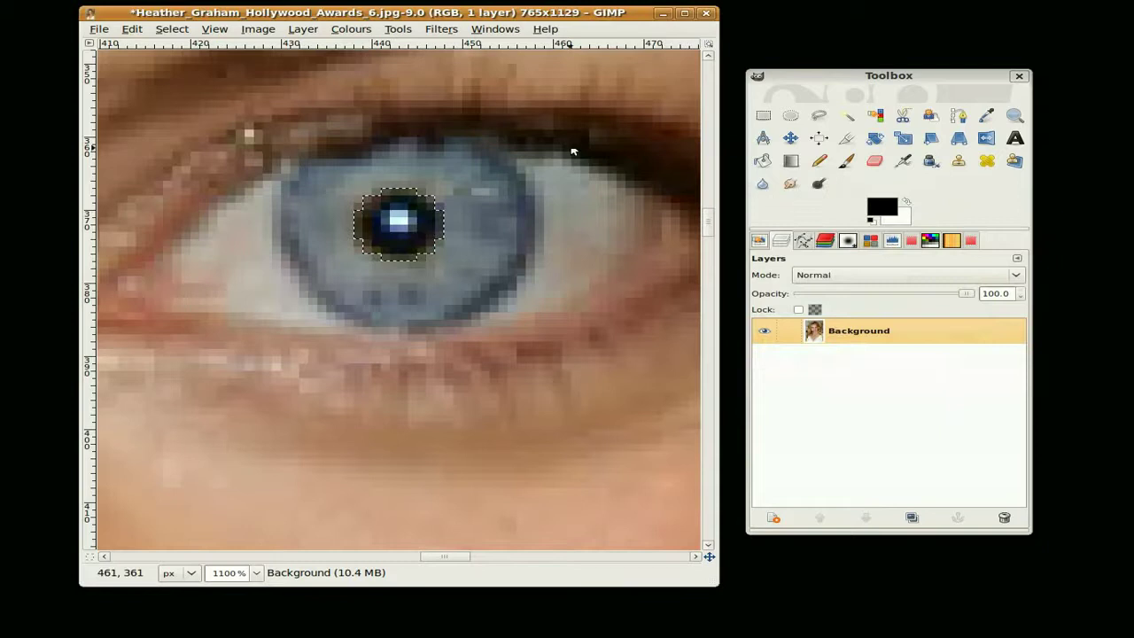
left_click(351, 30)
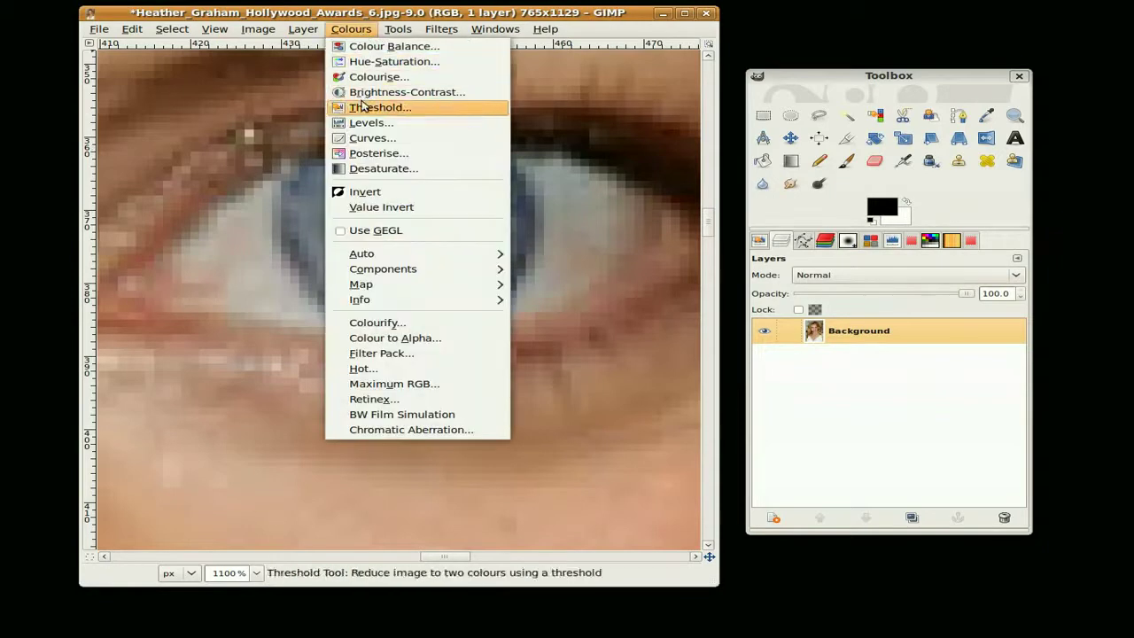
Step: Pull the Value curve down in Curves to darken the pupil to near black
left_click(370, 138)
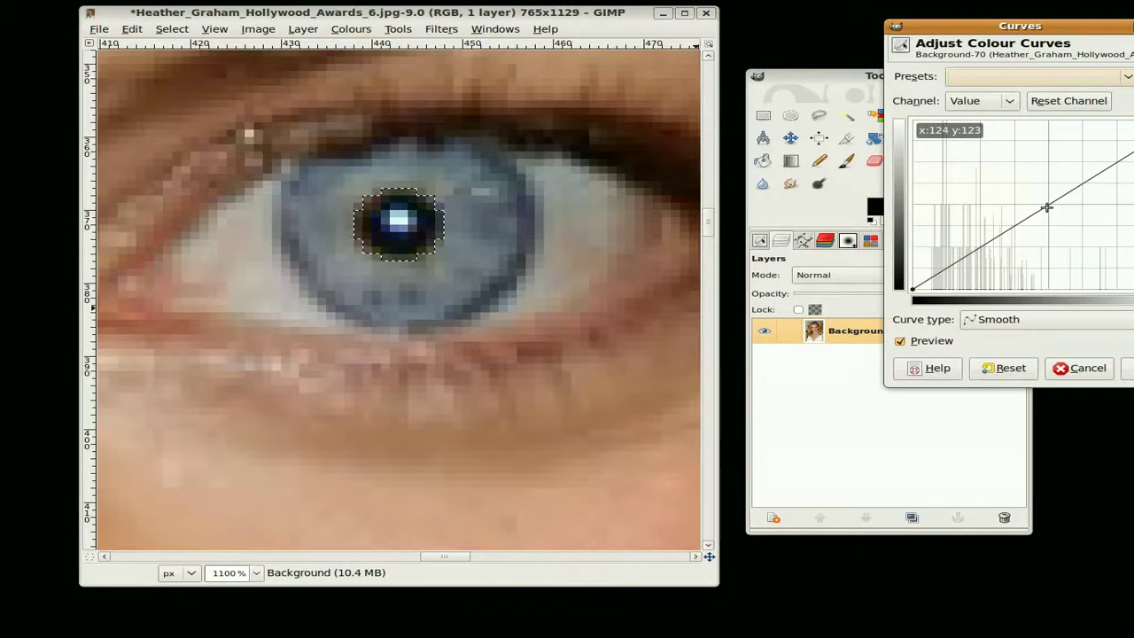
left_click_drag(1046, 208, 990, 285)
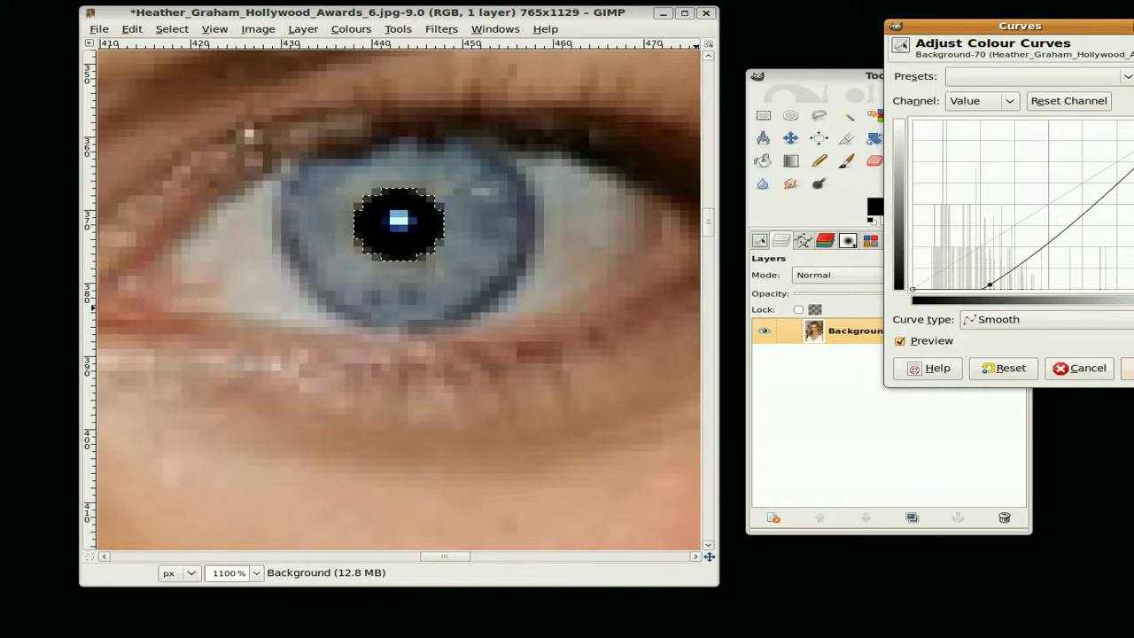
left_click(1128, 368)
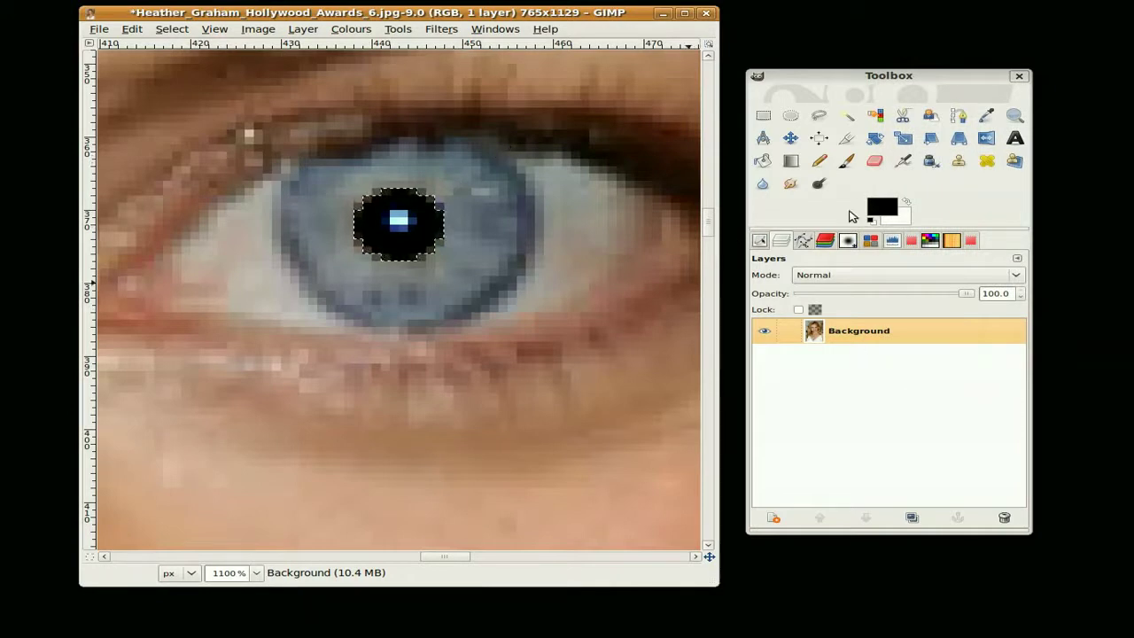
Step: Load 'Just the eye' as the selection, pick the Dodge/Burn tool, and select Background
left_click(835, 243)
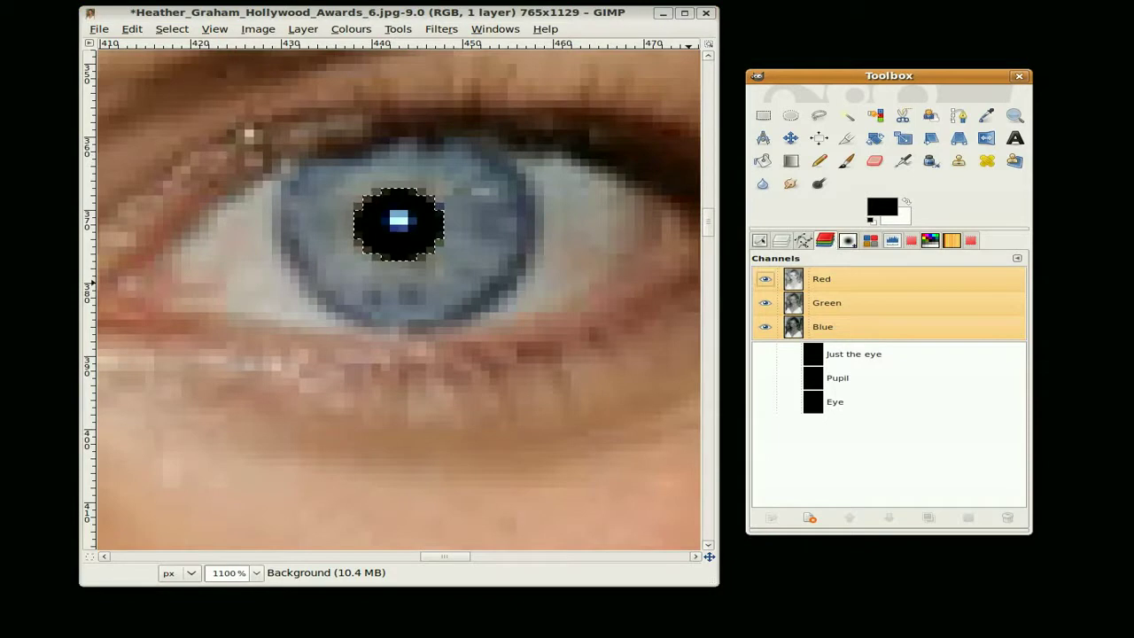
right_click(859, 355)
left_click(921, 468)
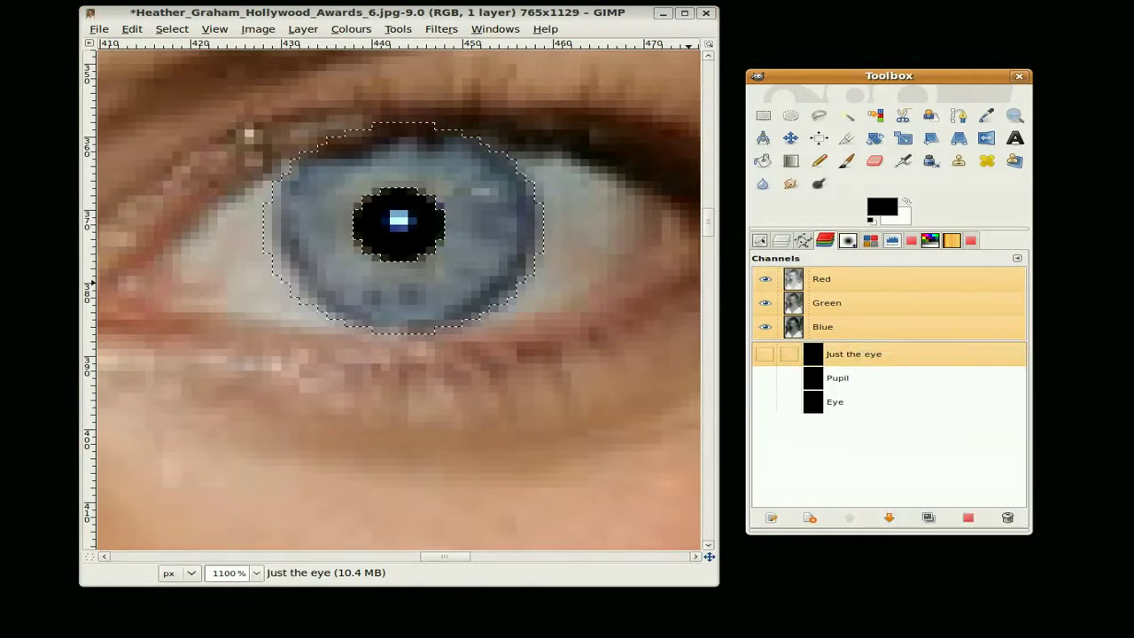
left_click(818, 184)
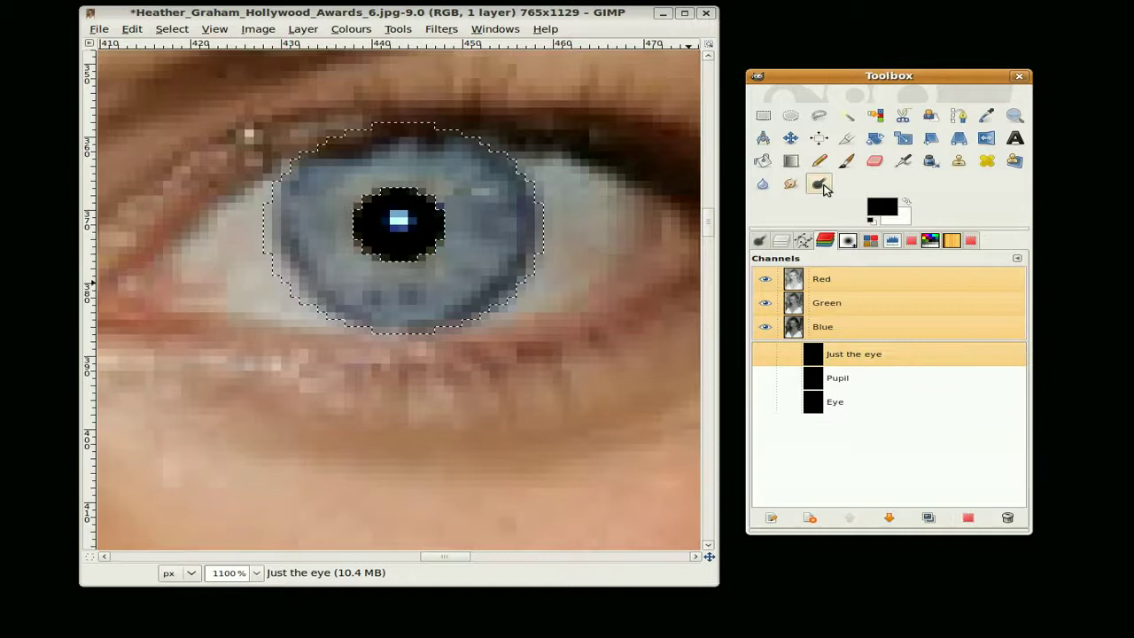
left_click(765, 241)
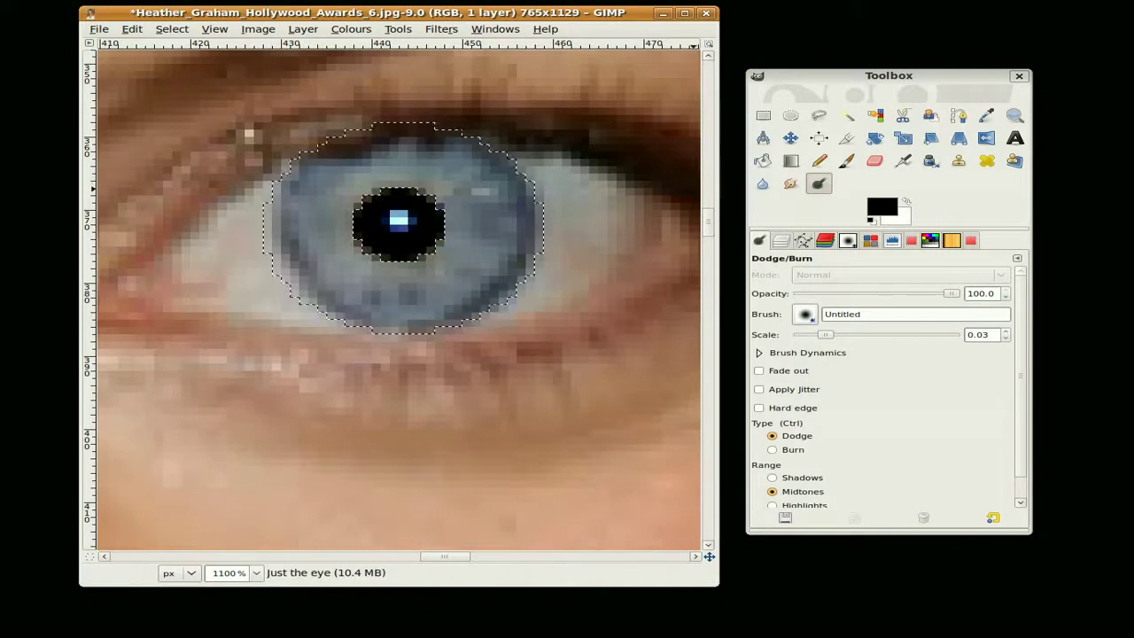
left_click(780, 240)
left_click(849, 331)
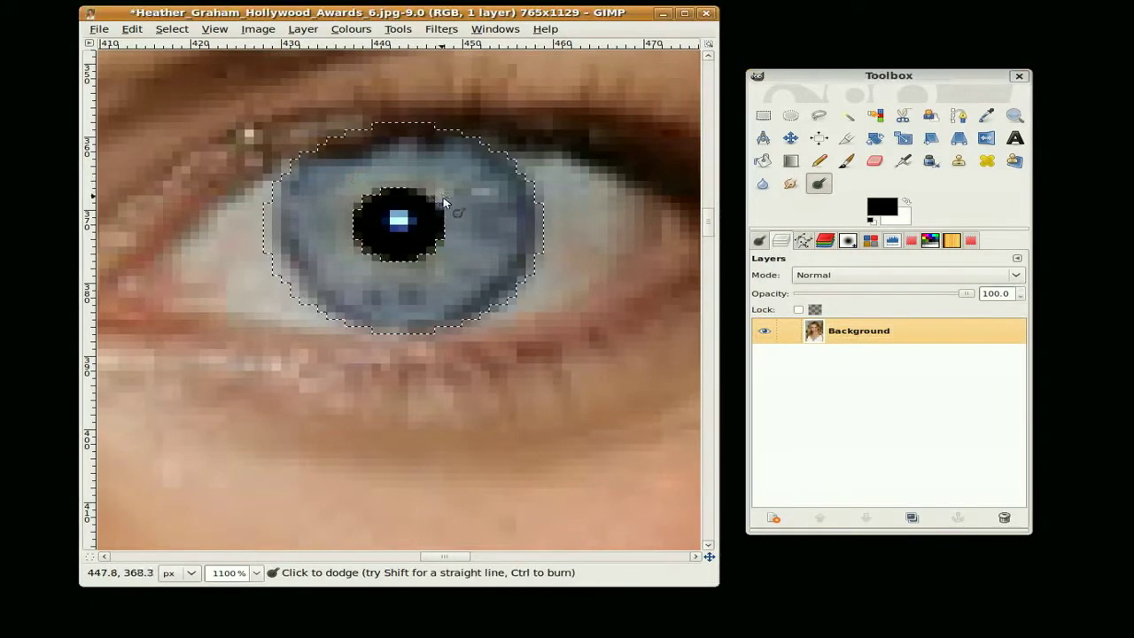
Step: Dodge the iris right, left and above the pupil with three strokes
mouse_move(436, 191)
left_mouse_down()
mouse_move(450, 221)
mouse_move(445, 264)
mouse_move(412, 269)
left_mouse_up()
mouse_move(352, 251)
left_mouse_down()
mouse_move(347, 210)
mouse_move(379, 182)
mouse_move(426, 186)
mouse_move(449, 219)
left_mouse_up()
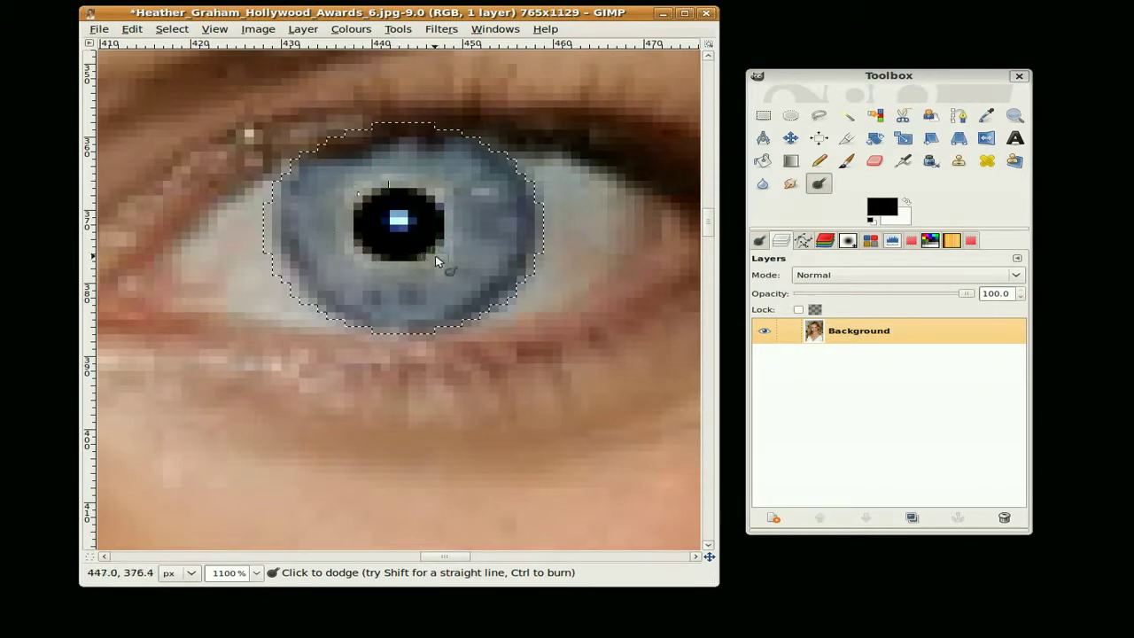
mouse_move(395, 264)
left_mouse_down()
mouse_move(352, 252)
mouse_move(350, 211)
mouse_move(374, 189)
mouse_move(422, 191)
left_mouse_up()
Step: Switch Dodge/Burn to Burn, darken the iris's right outer edge, then select none
left_click(759, 240)
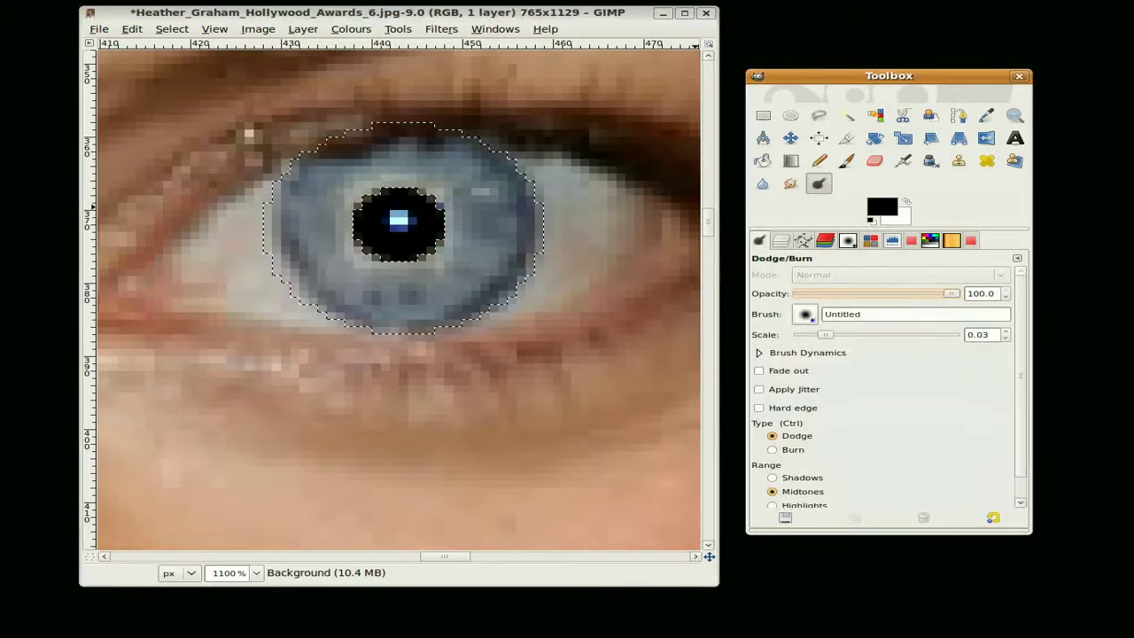
left_click(772, 449)
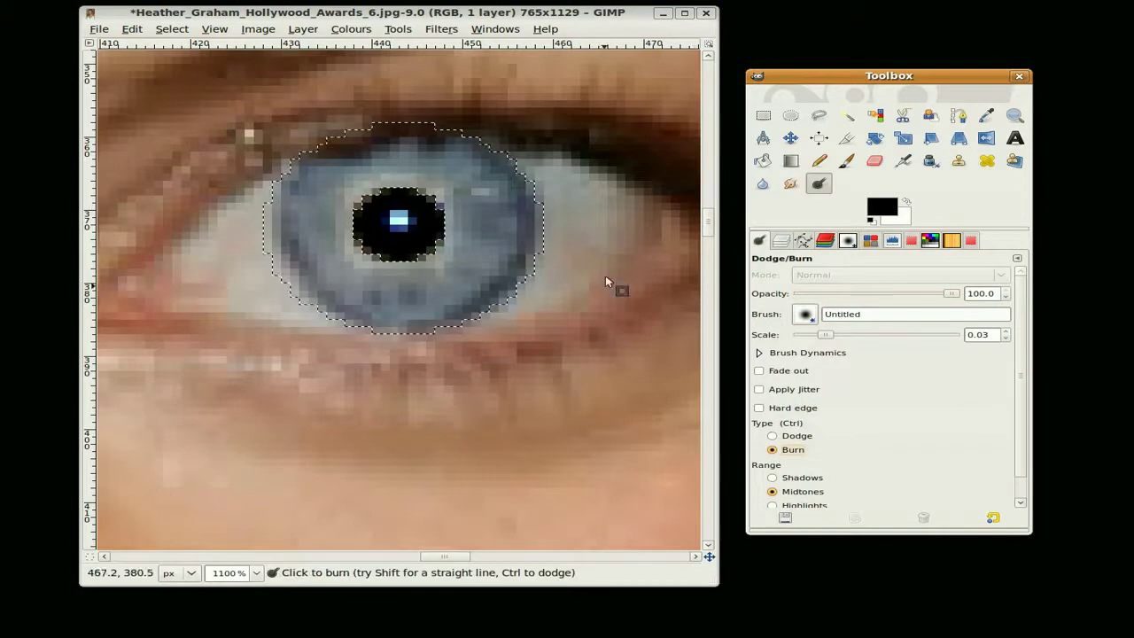
mouse_move(501, 171)
left_mouse_down()
mouse_move(519, 177)
mouse_move(523, 271)
mouse_move(487, 300)
mouse_move(374, 322)
mouse_move(331, 304)
mouse_move(299, 272)
mouse_move(292, 233)
mouse_move(306, 185)
mouse_move(354, 152)
mouse_move(465, 147)
mouse_move(506, 165)
mouse_move(565, 228)
left_mouse_up()
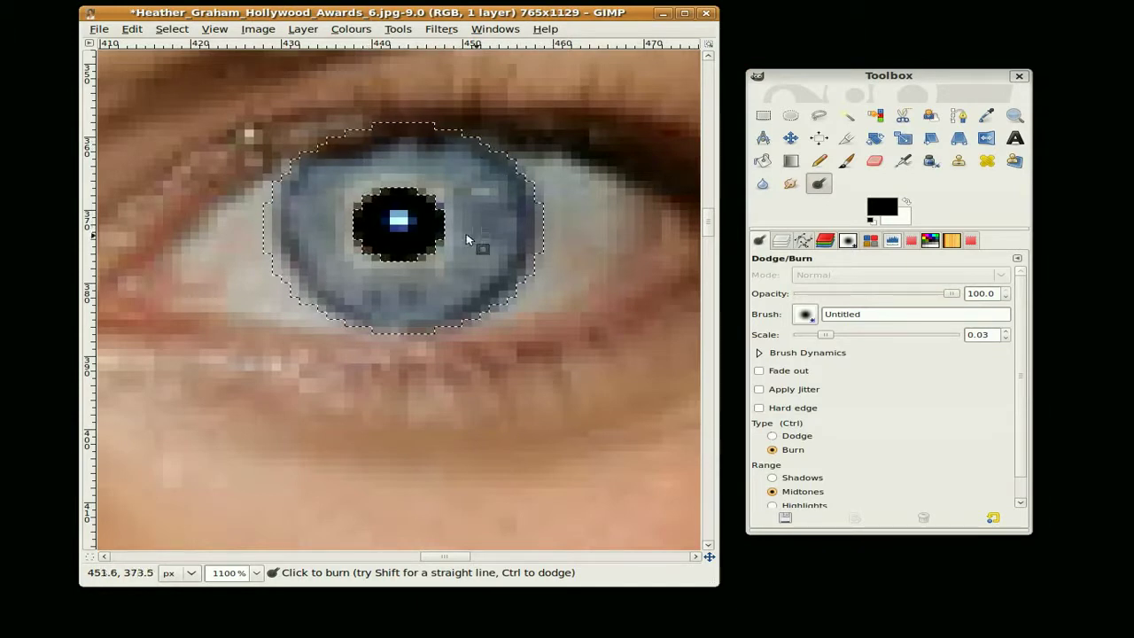
key("ctrl+shift+a")
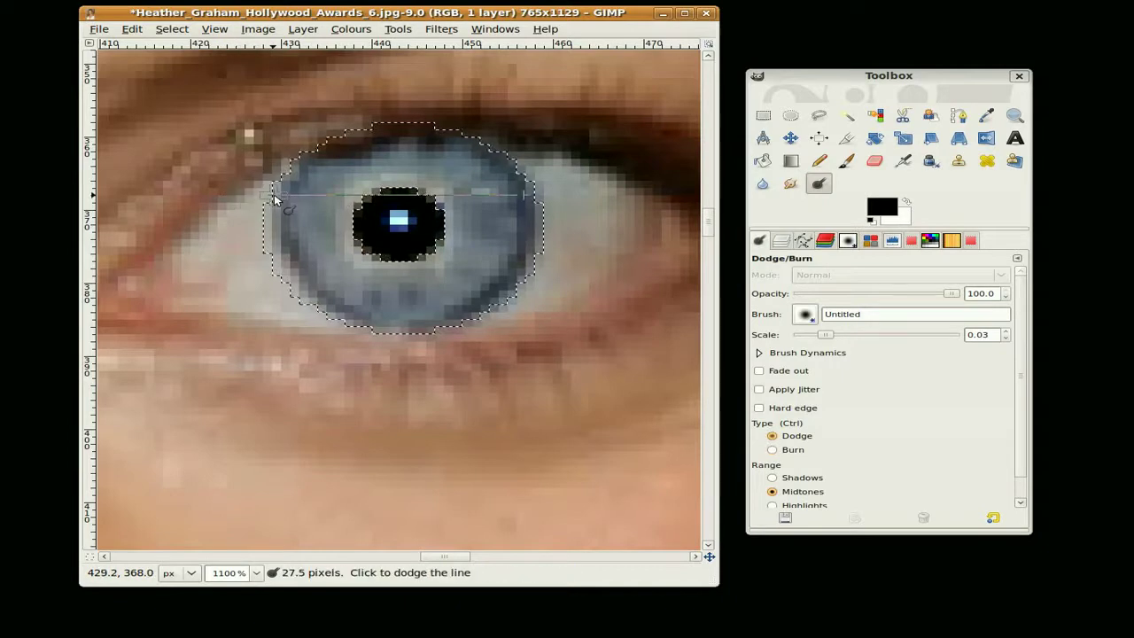
scroll(299, 189, "down", 9)
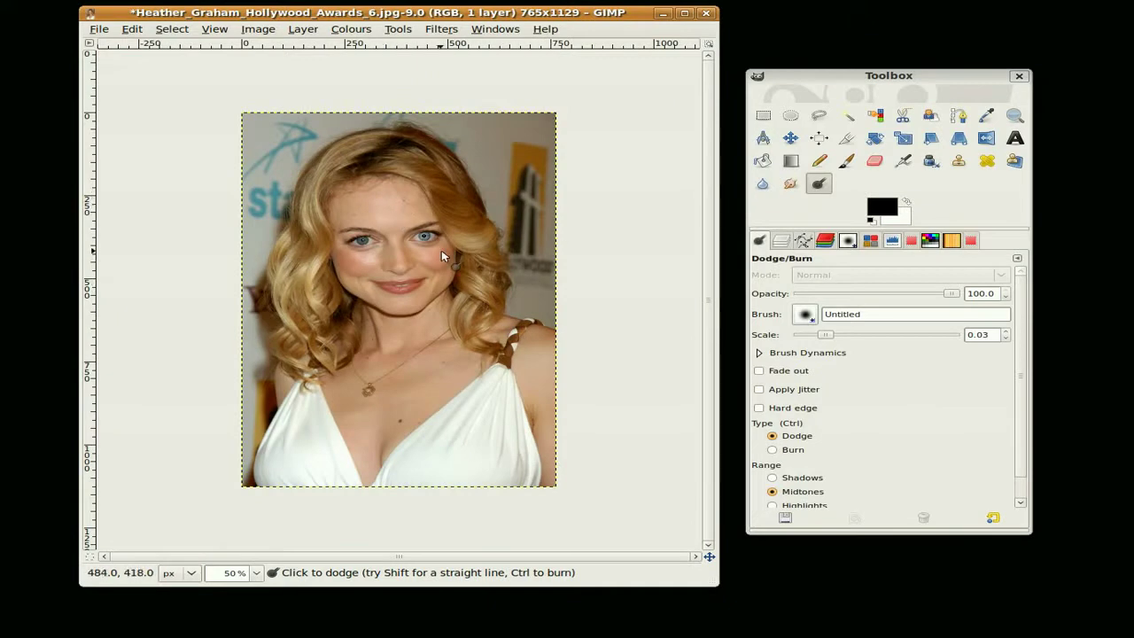
Step: Zoom in on the eye and load the 'Just the eye' channel as the active selection, returning to Layers
key("ctrl")
scroll(440, 243, "up", 6)
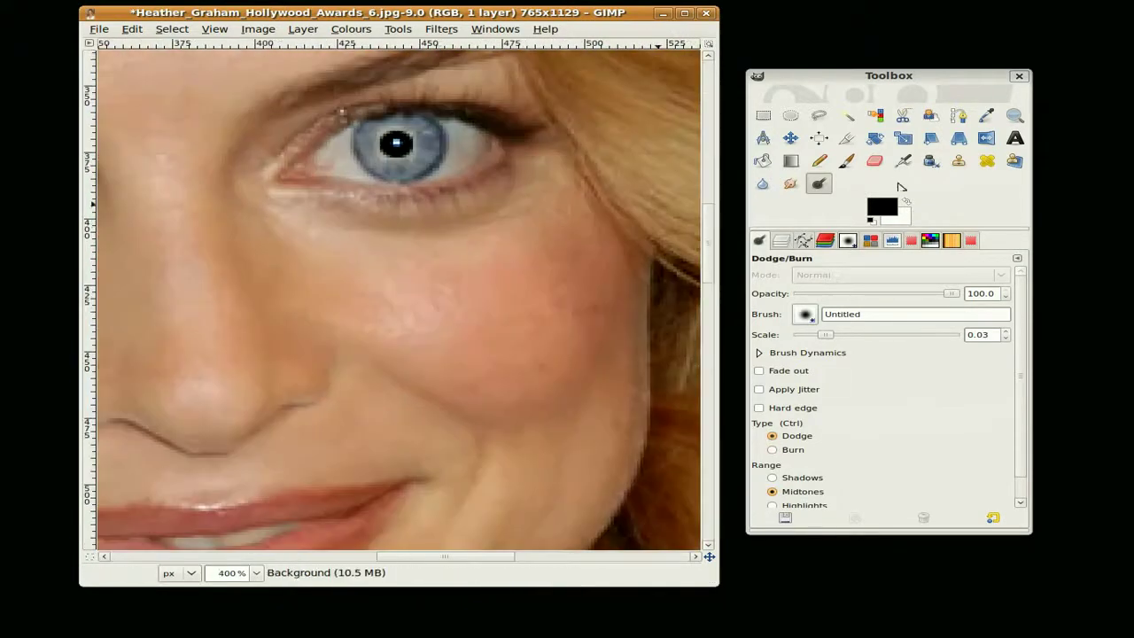
left_click(824, 241)
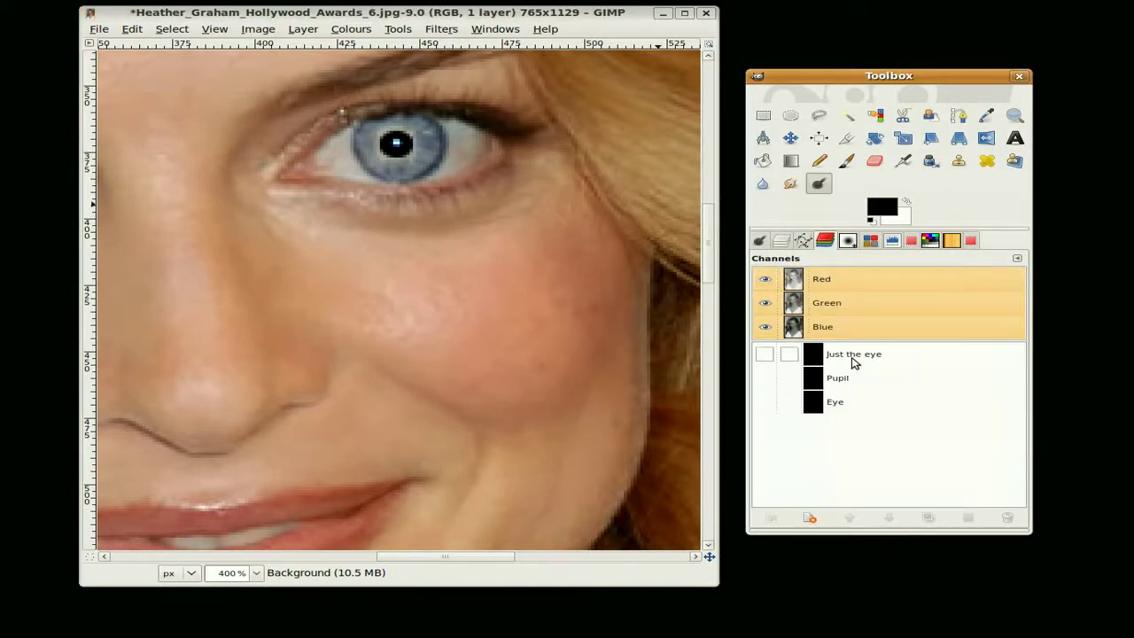
left_click(854, 355)
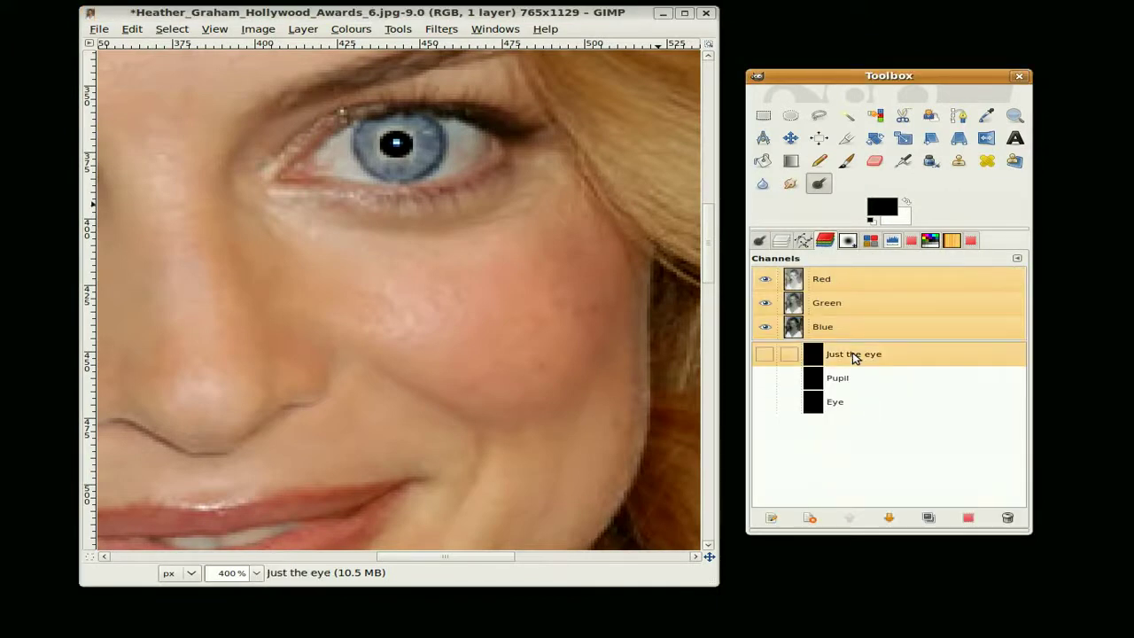
scroll(545, 222, "up", 2)
scroll(536, 228, "up", 1)
scroll(537, 228, "down", 3)
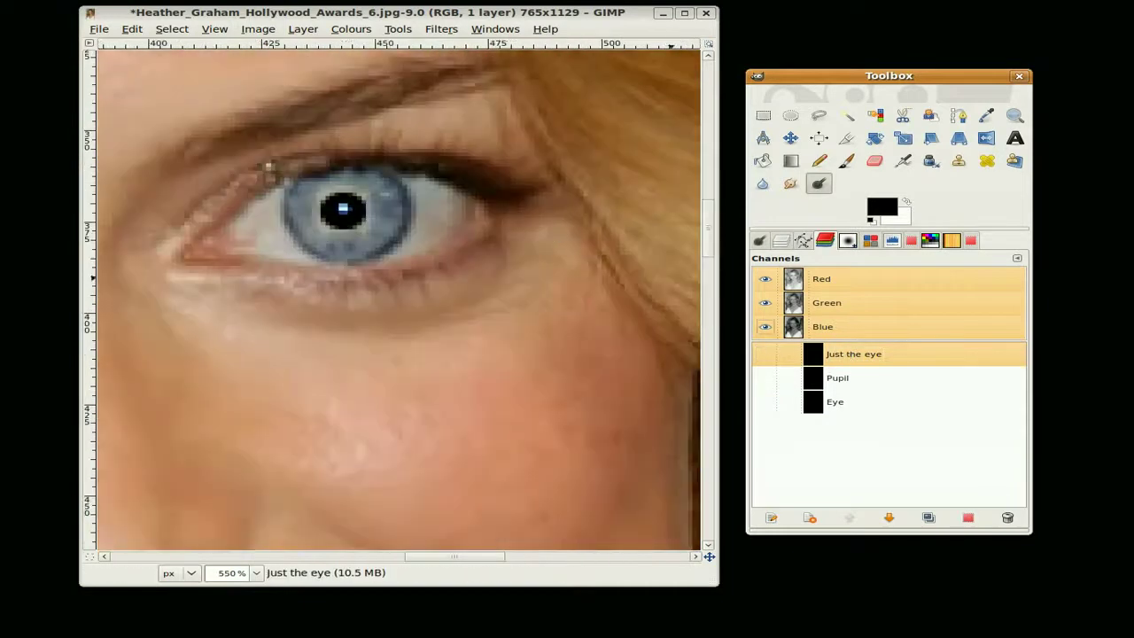
right_click(841, 357)
left_click(926, 472)
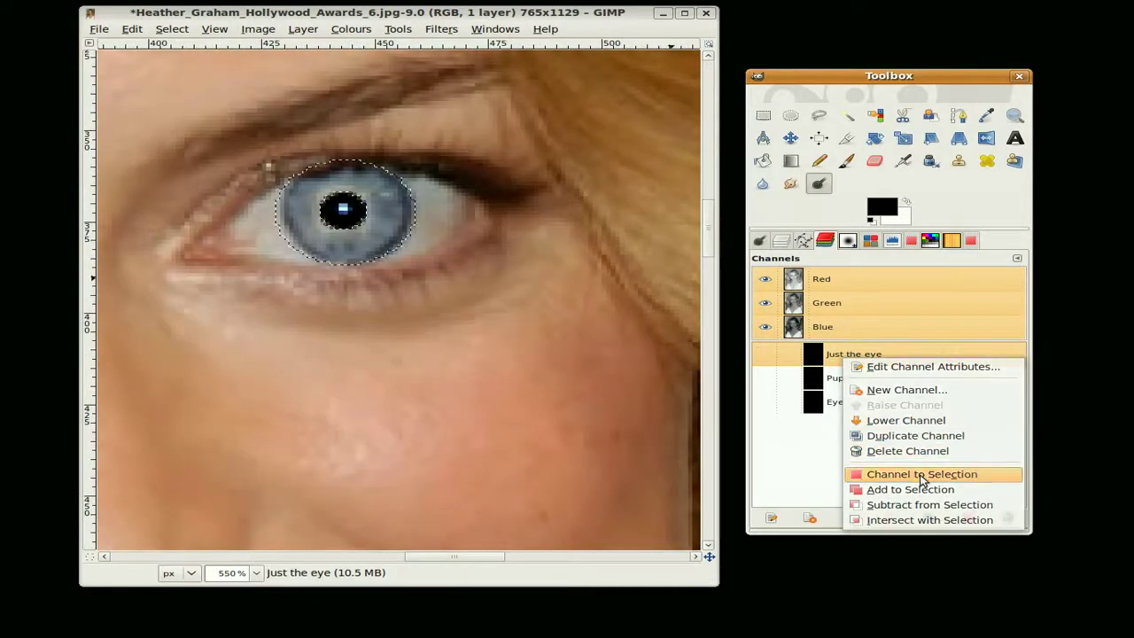
scroll(313, 234, "up", 3)
scroll(315, 234, "down", 3)
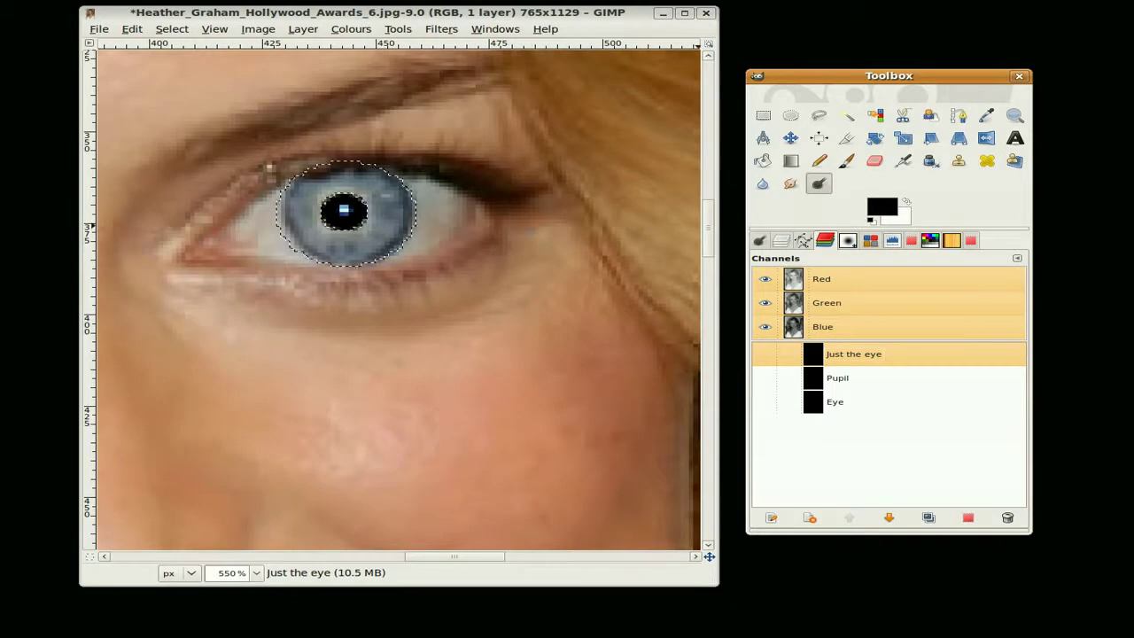
left_click(783, 240)
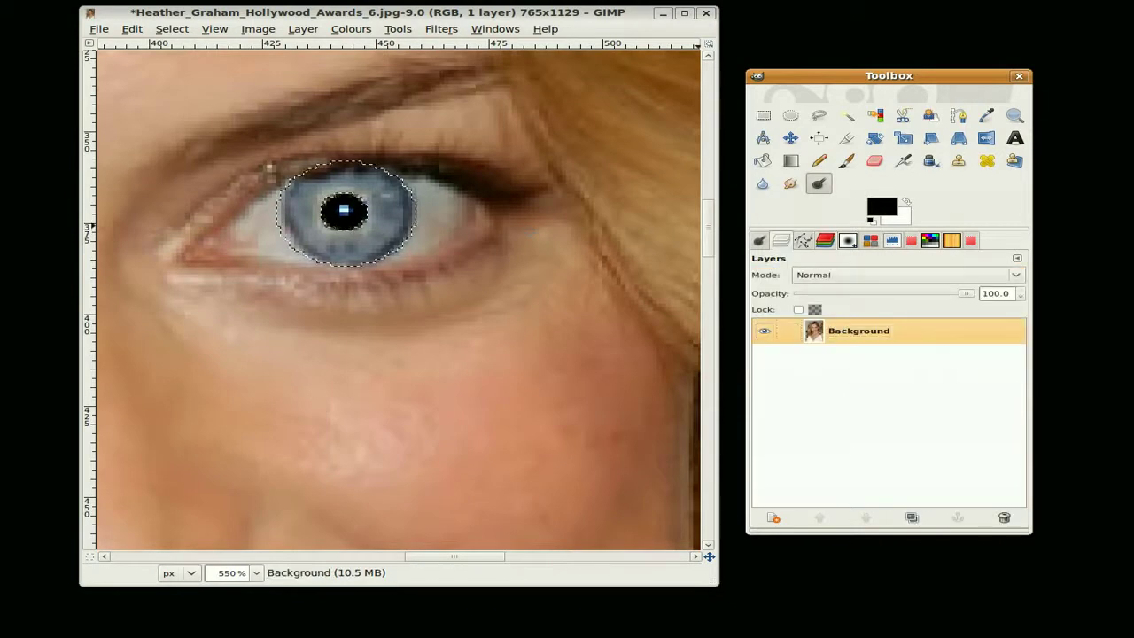
Step: Apply a Hue-Saturation adjustment raising the iris saturation to 79
left_click(355, 32)
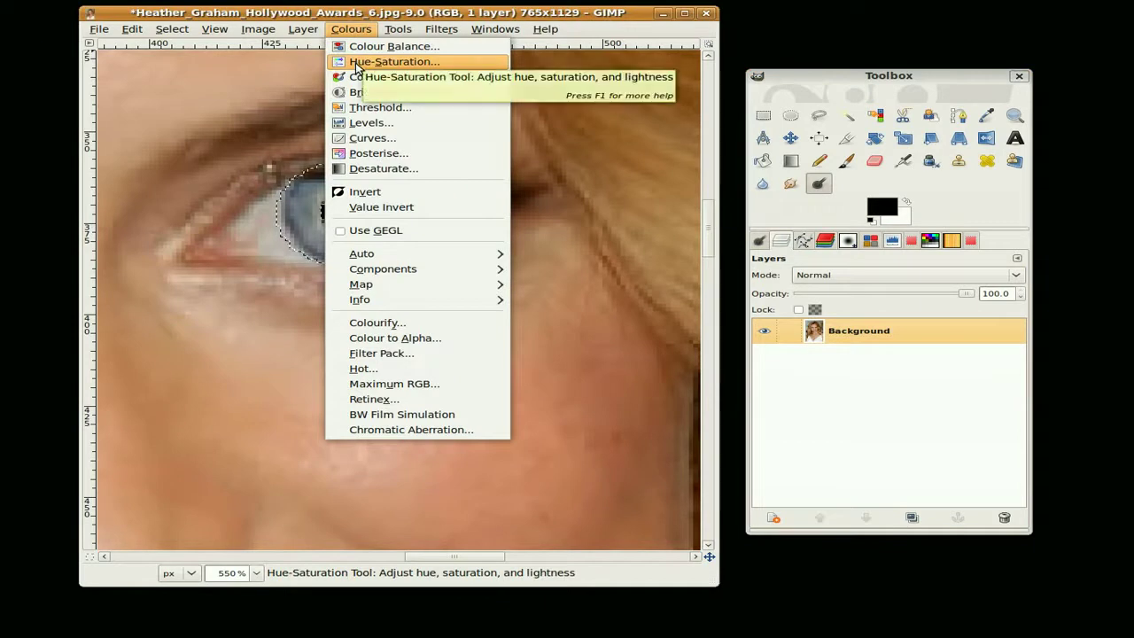
left_click(357, 62)
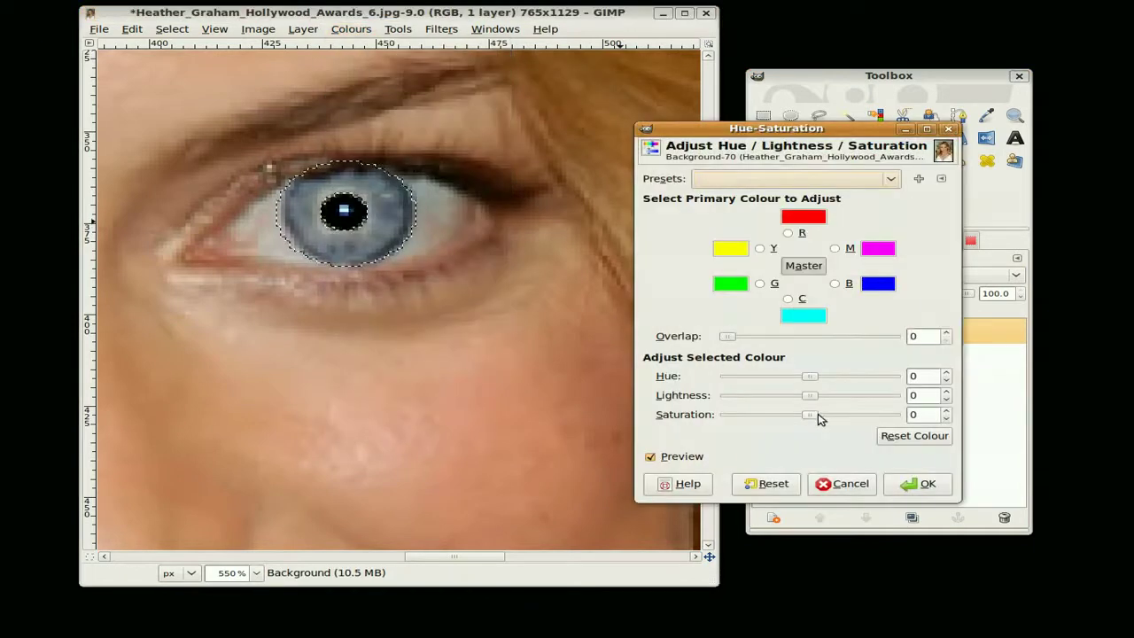
left_click_drag(816, 419, 870, 416)
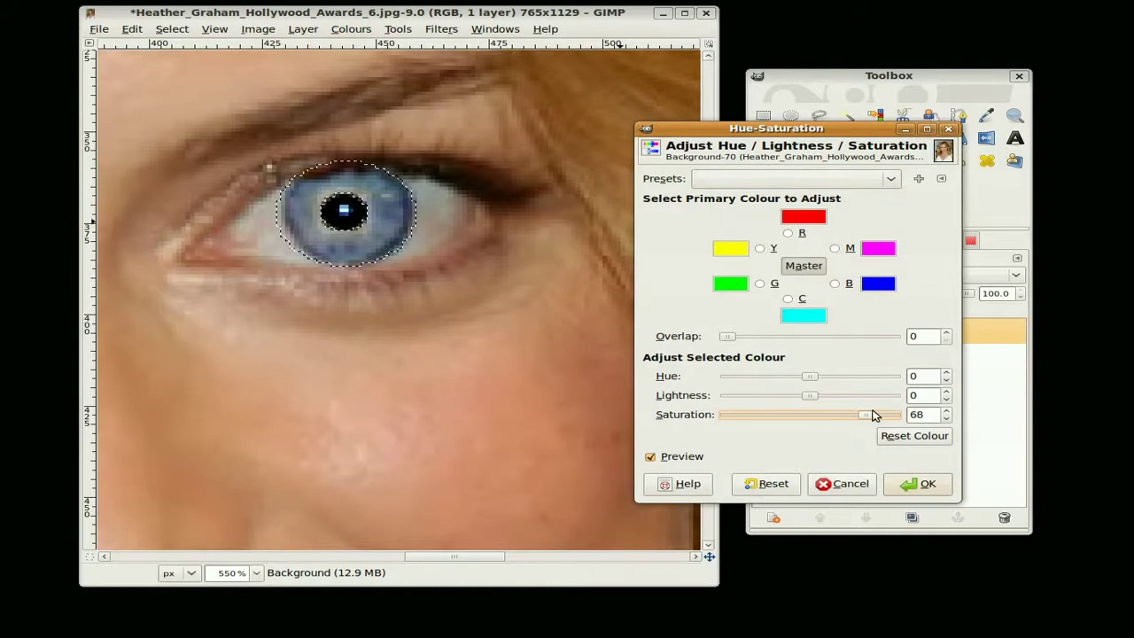
left_click(926, 486)
scroll(496, 292, "down", 4)
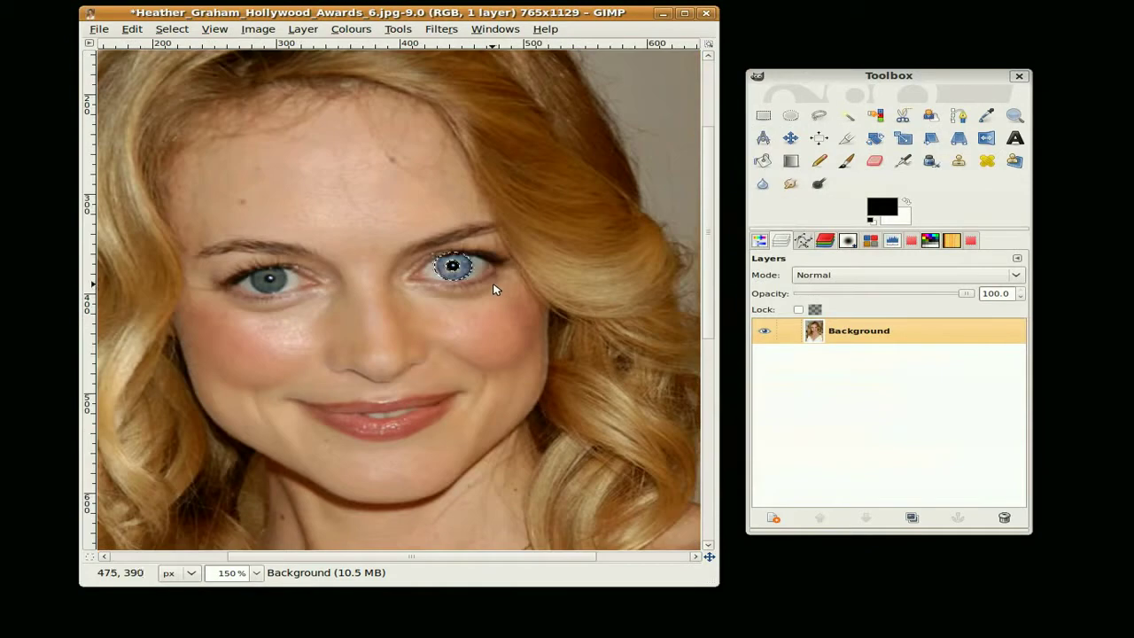
scroll(494, 290, "down", 1)
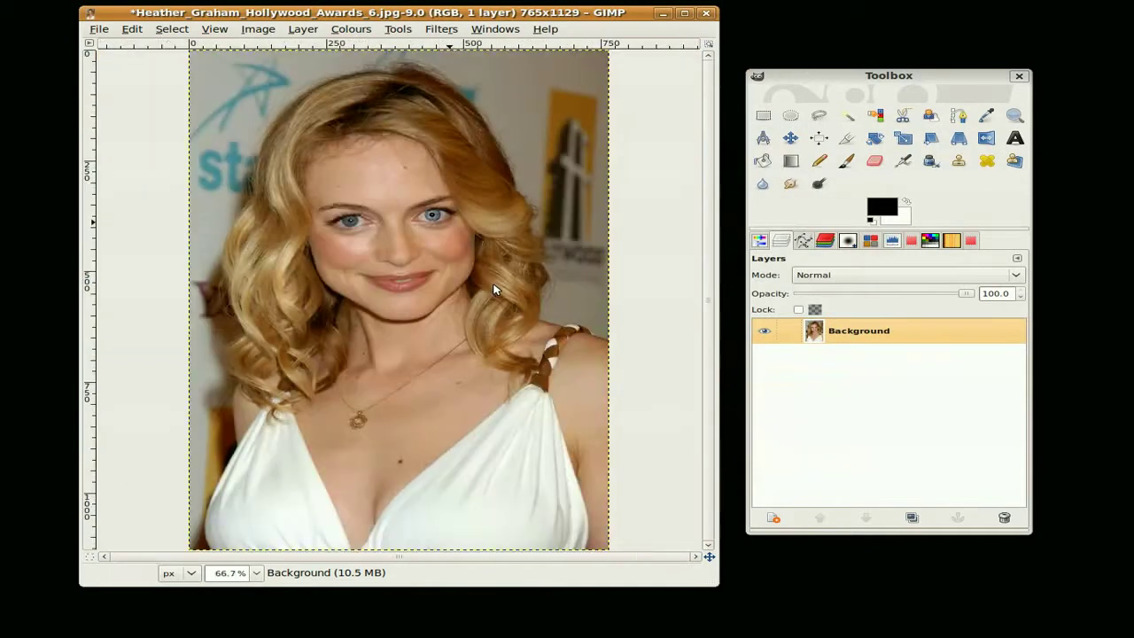